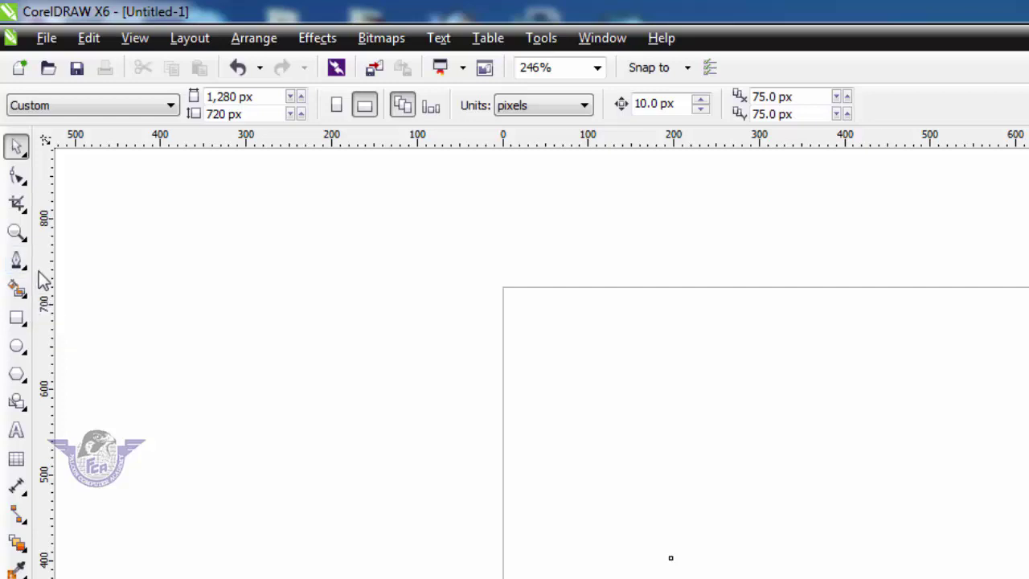
- Draw a closed Pen path as a straight diagonal line slanting down to the right
{"action": "left_click", "coordinate": [16, 261]}
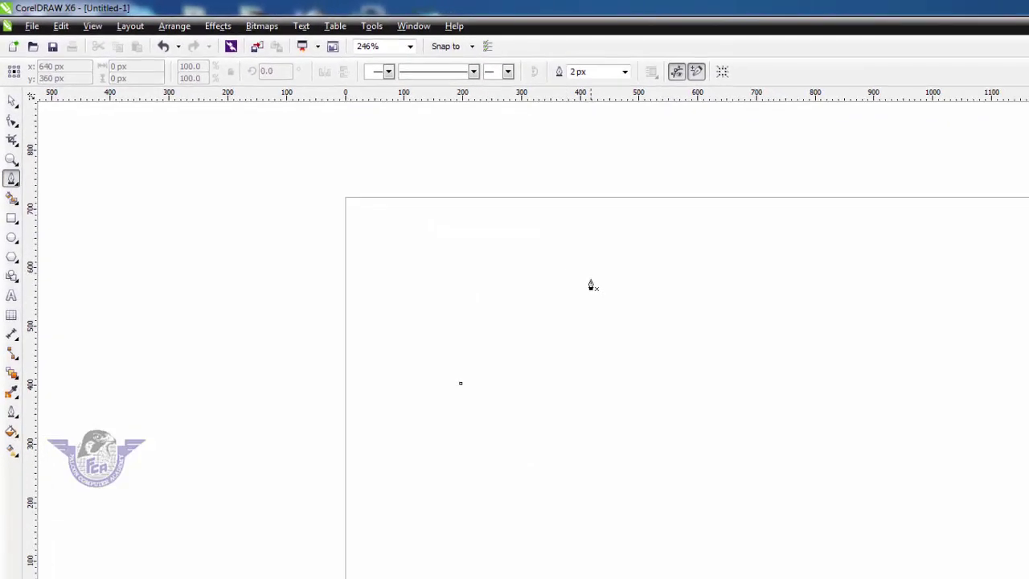
{"action": "left_click", "coordinate": [655, 263]}
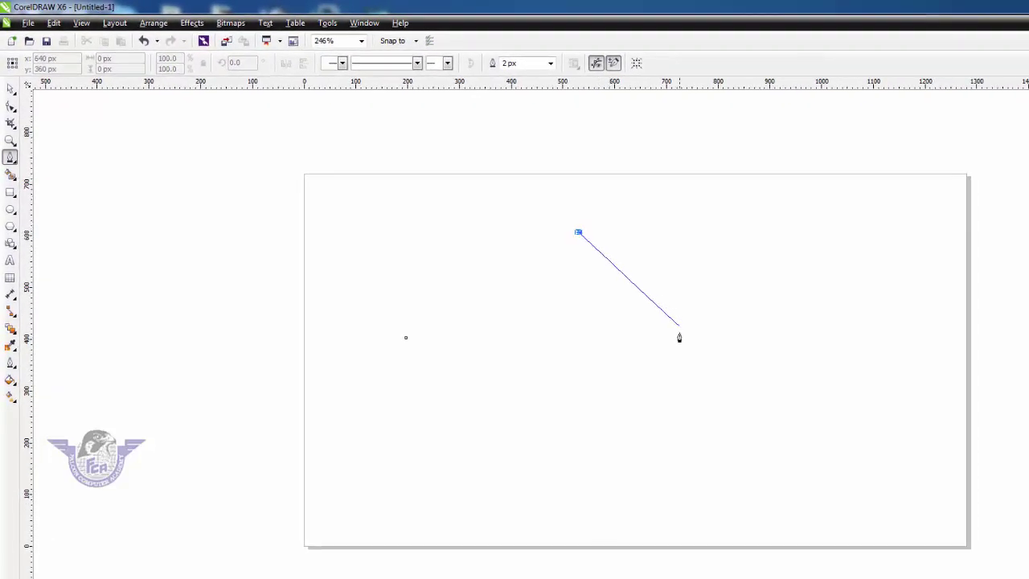
{"action": "left_click", "coordinate": [694, 383]}
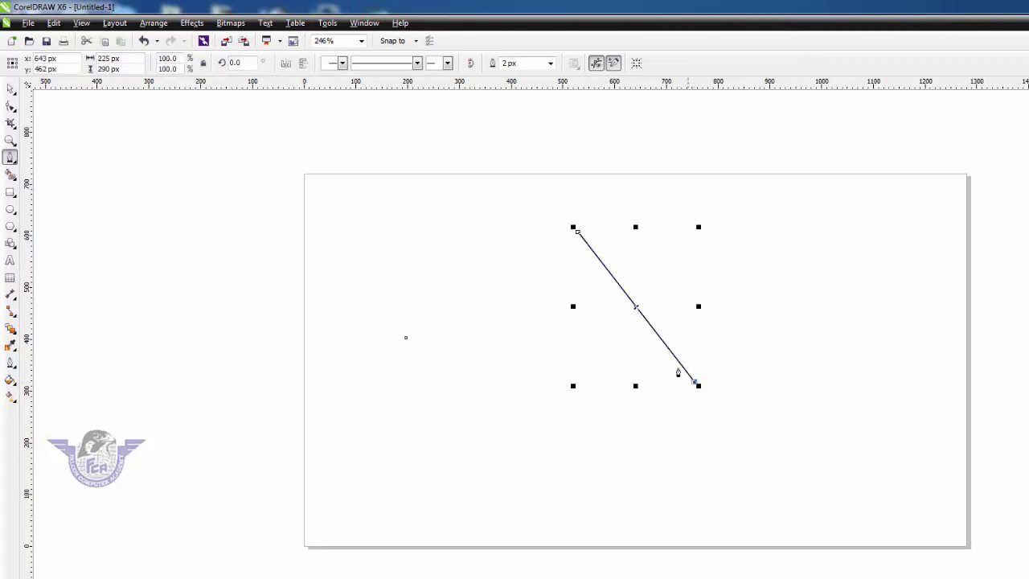
{"action": "left_click", "coordinate": [577, 233]}
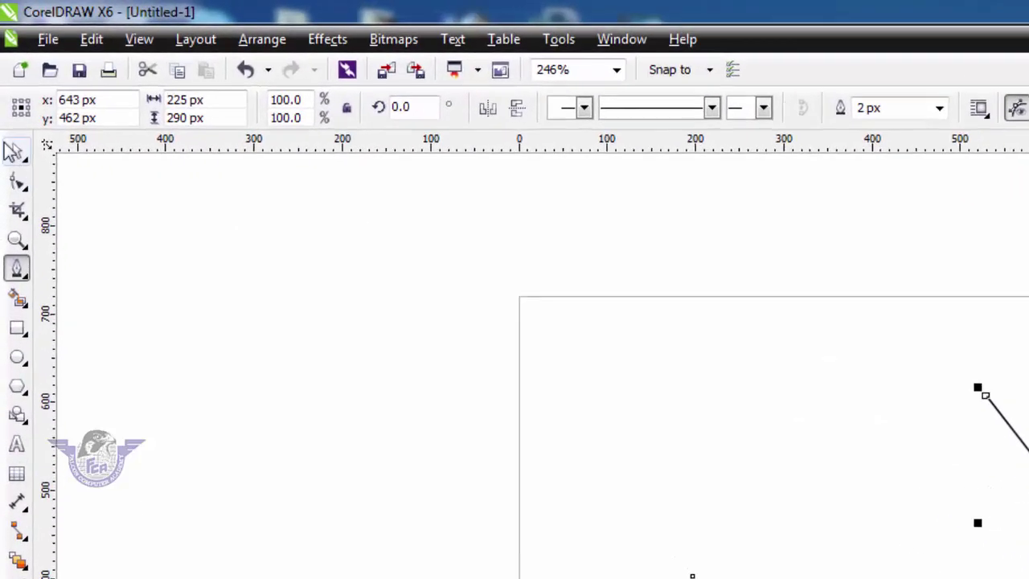
{"action": "left_click", "coordinate": [14, 151]}
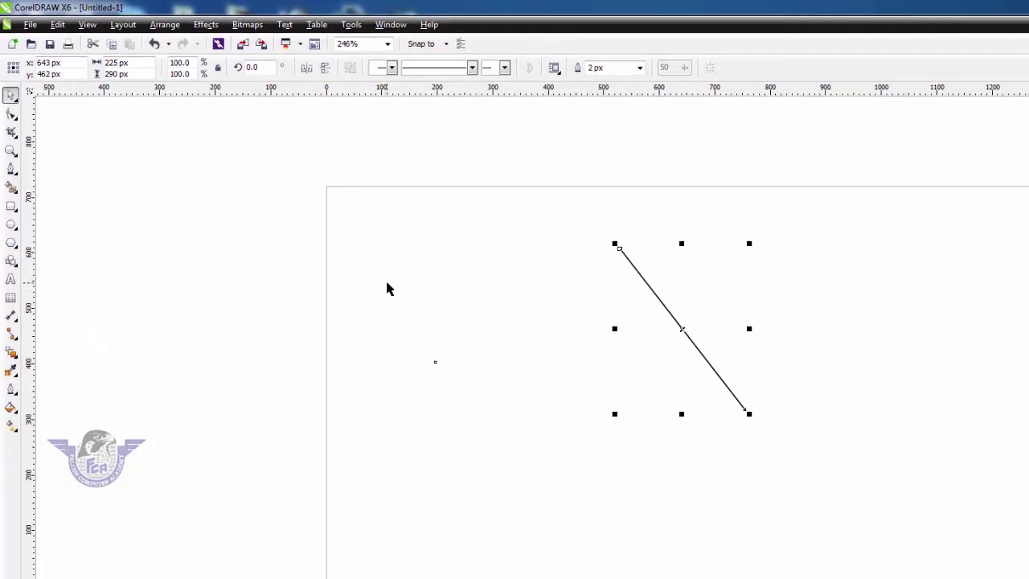
- Convert one side of the line to a curve and drag its handles into a sweeping S-bend
{"action": "key", "text": "shift+F2"}
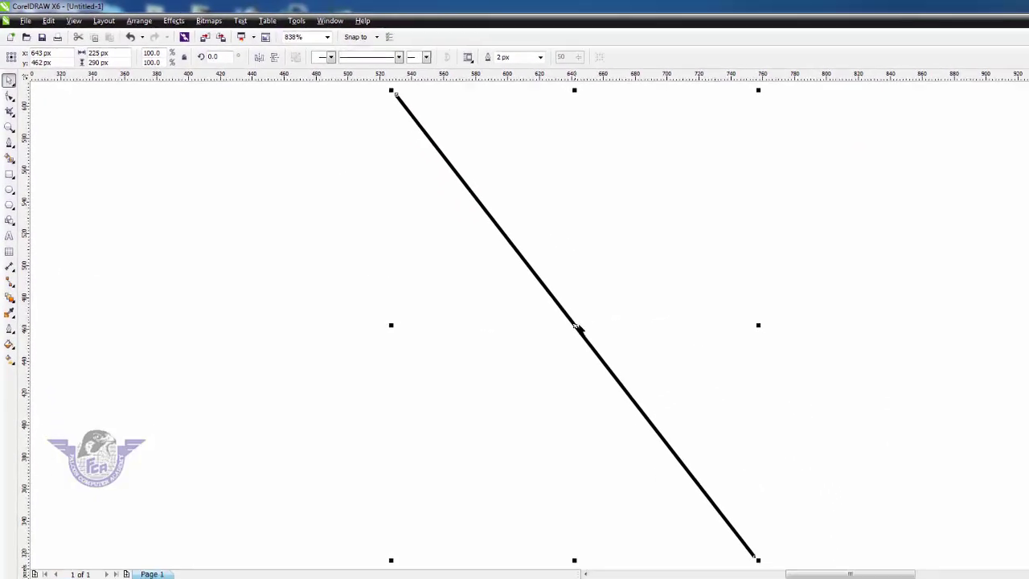
{"action": "key", "text": "F10"}
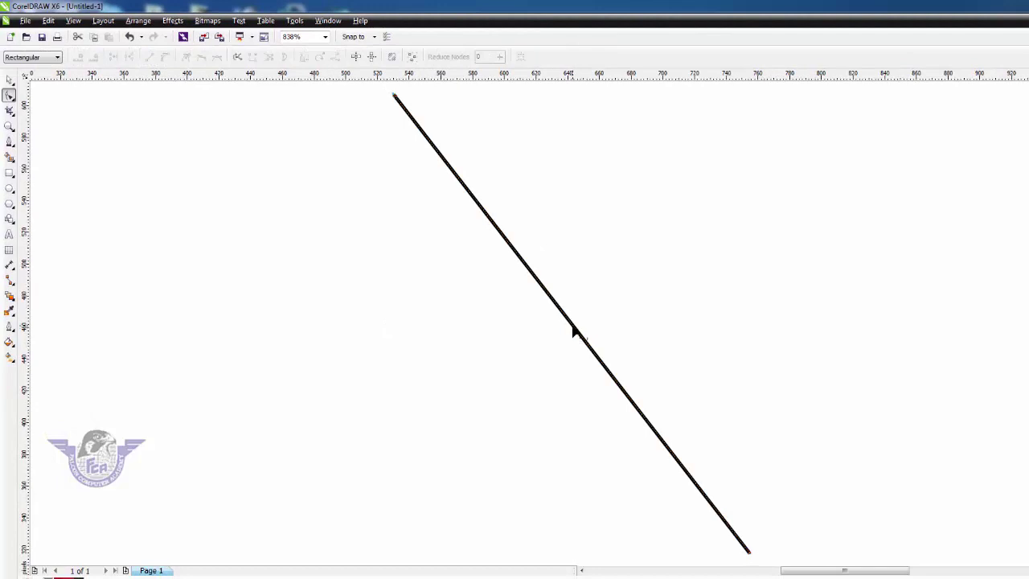
{"action": "right_click", "coordinate": [572, 331]}
{"action": "left_click", "coordinate": [609, 384]}
{"action": "scroll", "coordinate": [609, 374], "scroll_direction": "down", "scroll_amount": 2}
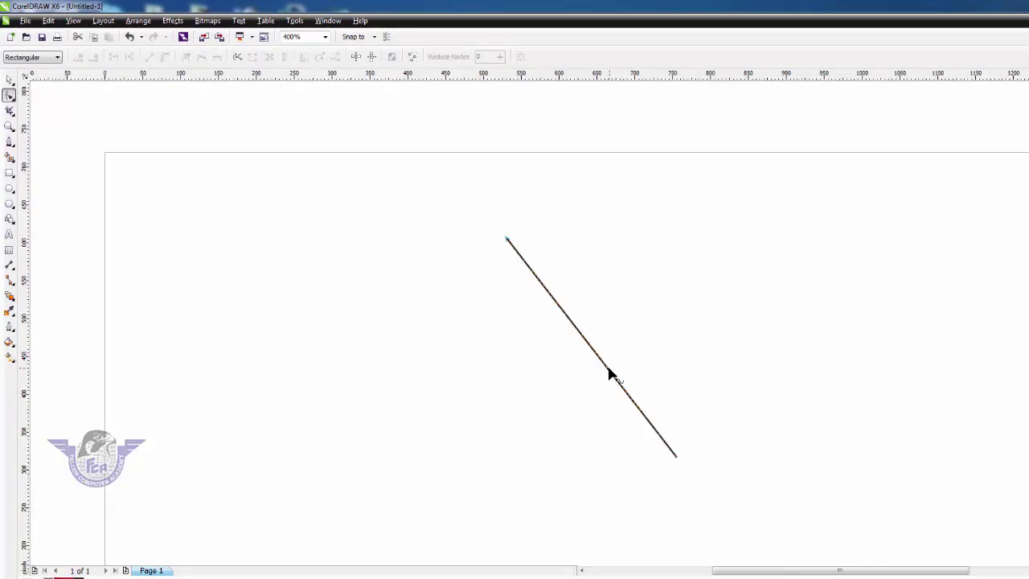
{"action": "left_click", "coordinate": [676, 457]}
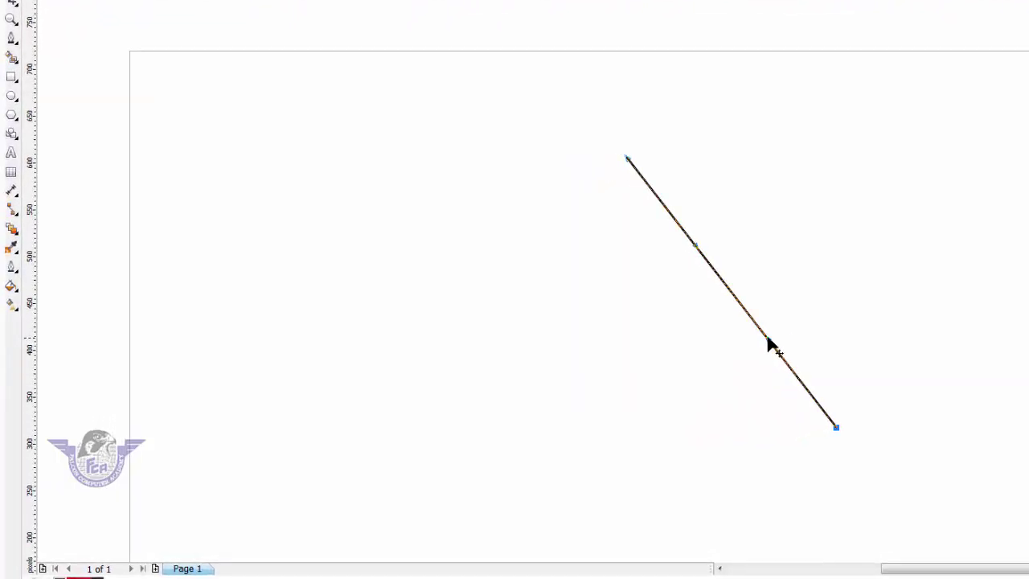
{"action": "mouse_move", "coordinate": [767, 344]}
{"action": "left_mouse_down"}
{"action": "mouse_move", "coordinate": [904, 320]}
{"action": "mouse_move", "coordinate": [983, 285]}
{"action": "mouse_move", "coordinate": [944, 284]}
{"action": "mouse_move", "coordinate": [983, 310]}
{"action": "left_mouse_up"}
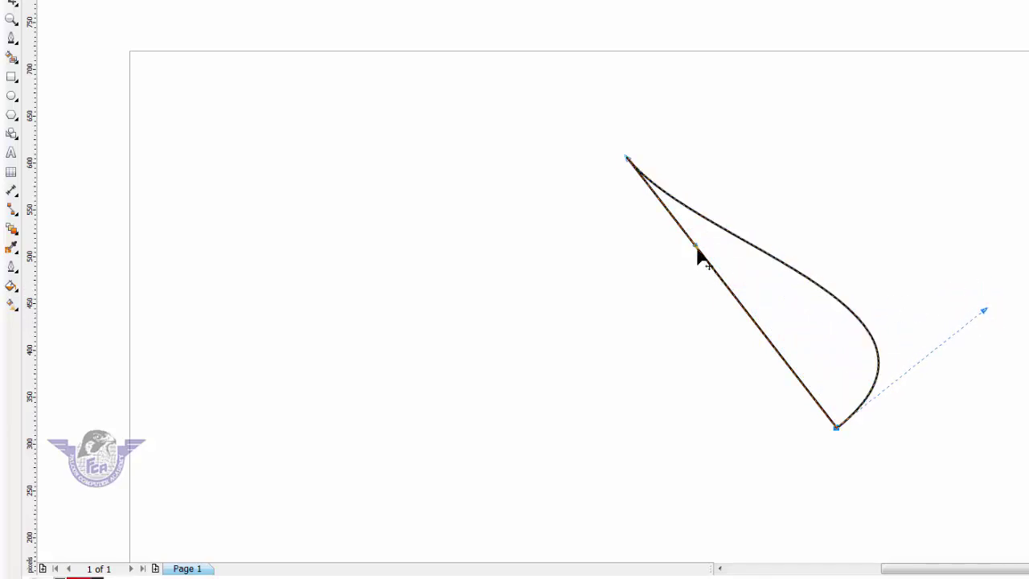
{"action": "mouse_move", "coordinate": [696, 251]}
{"action": "left_mouse_down"}
{"action": "mouse_move", "coordinate": [542, 319]}
{"action": "mouse_move", "coordinate": [509, 275]}
{"action": "mouse_move", "coordinate": [488, 282]}
{"action": "left_mouse_up"}
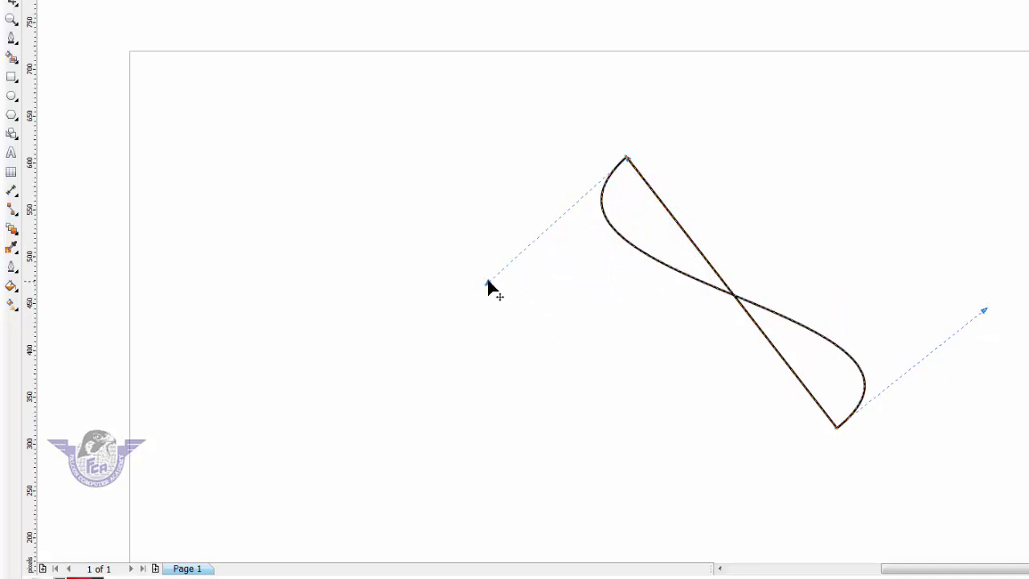
{"action": "right_click", "coordinate": [701, 255]}
- Convert the straight side to a curve and bend it outward to the right
{"action": "left_click", "coordinate": [750, 318]}
{"action": "mouse_move", "coordinate": [767, 344]}
{"action": "left_mouse_down"}
{"action": "mouse_move", "coordinate": [1014, 345]}
{"action": "mouse_move", "coordinate": [1028, 323]}
{"action": "left_mouse_up"}
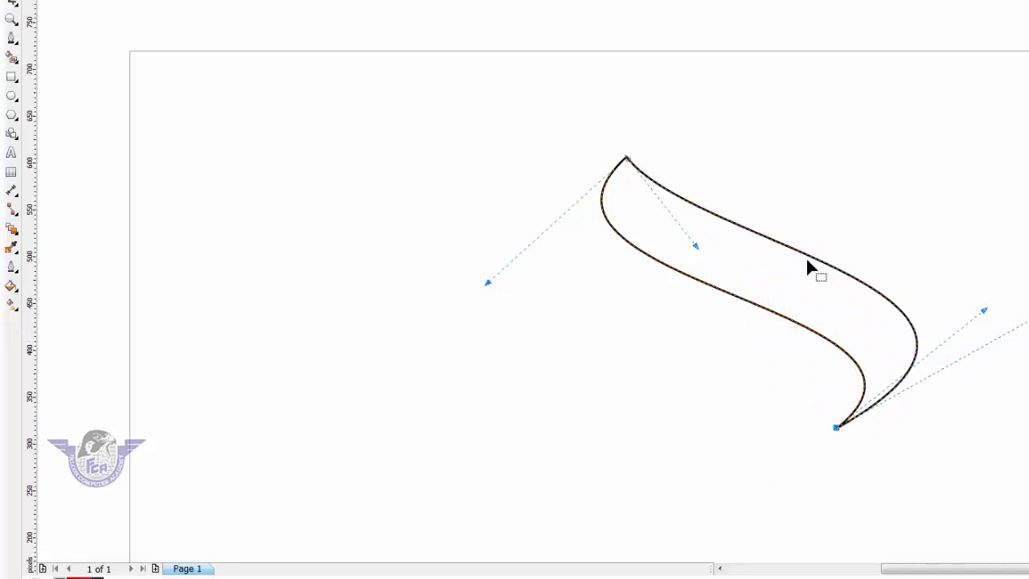
{"action": "left_click_drag", "start_coordinate": [697, 249], "coordinate": [629, 274]}
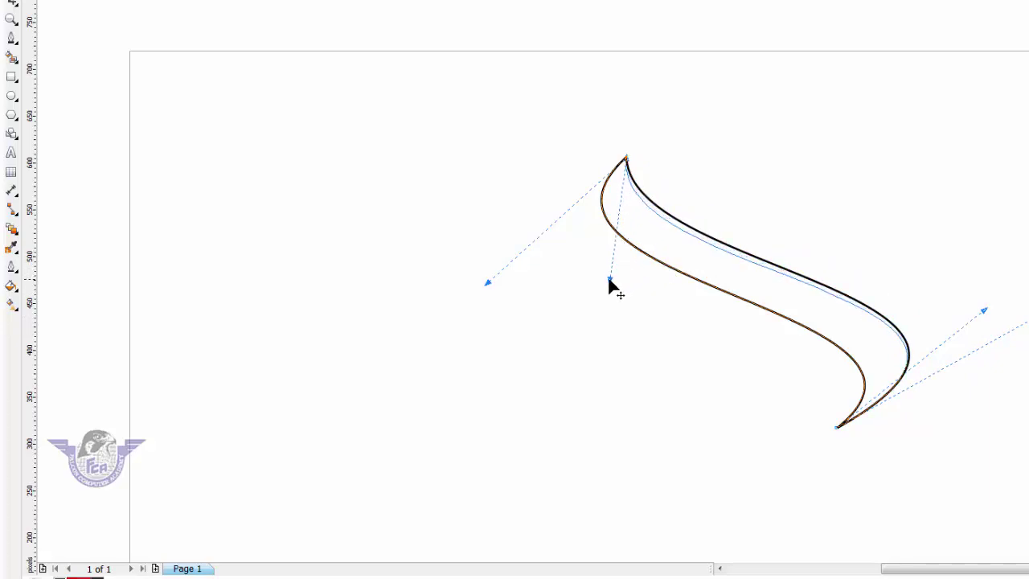
{"action": "left_click_drag", "start_coordinate": [630, 272], "coordinate": [606, 280]}
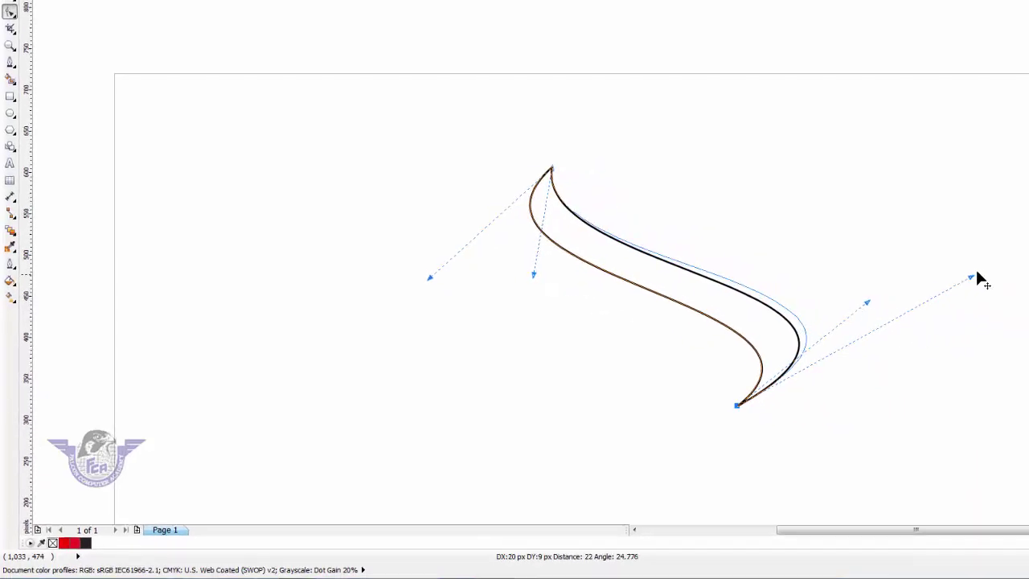
{"action": "left_click_drag", "start_coordinate": [856, 303], "coordinate": [836, 307]}
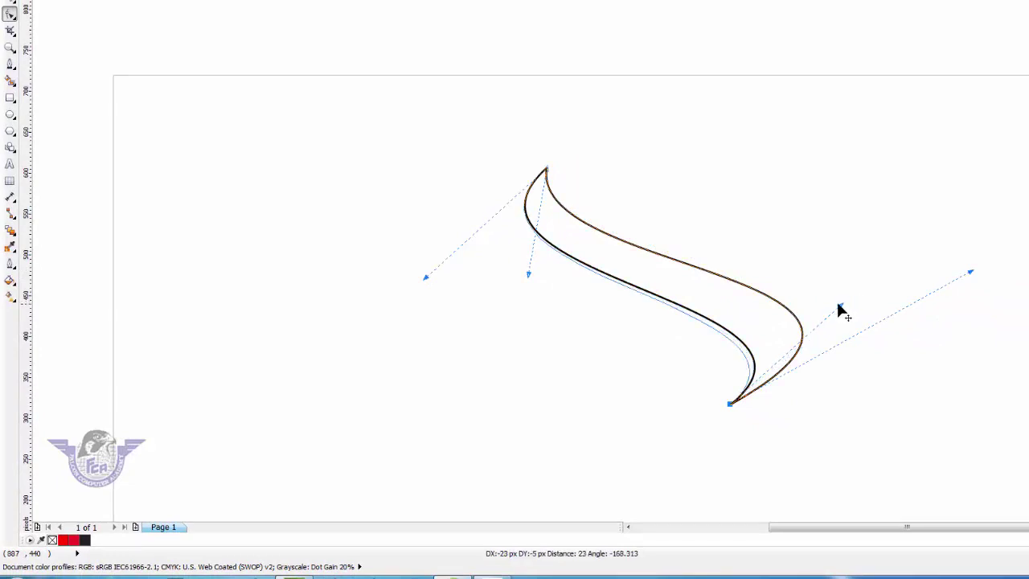
{"action": "left_click", "coordinate": [832, 306]}
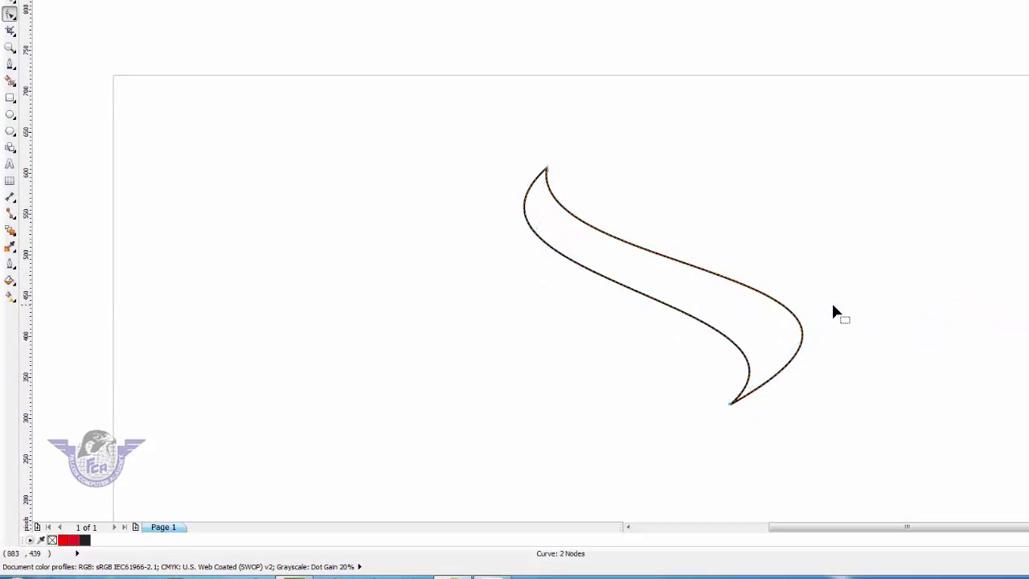
- Refine both curves, moving the top tip up and right into a smoother swoosh
{"action": "left_click", "coordinate": [545, 170]}
{"action": "left_click_drag", "start_coordinate": [529, 276], "coordinate": [519, 278]}
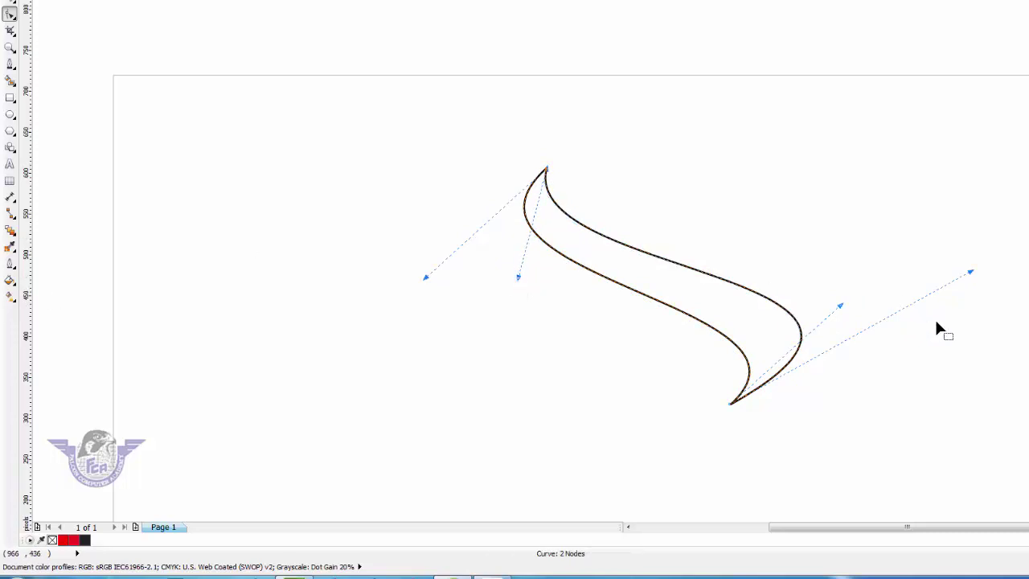
{"action": "left_click_drag", "start_coordinate": [971, 273], "coordinate": [950, 266]}
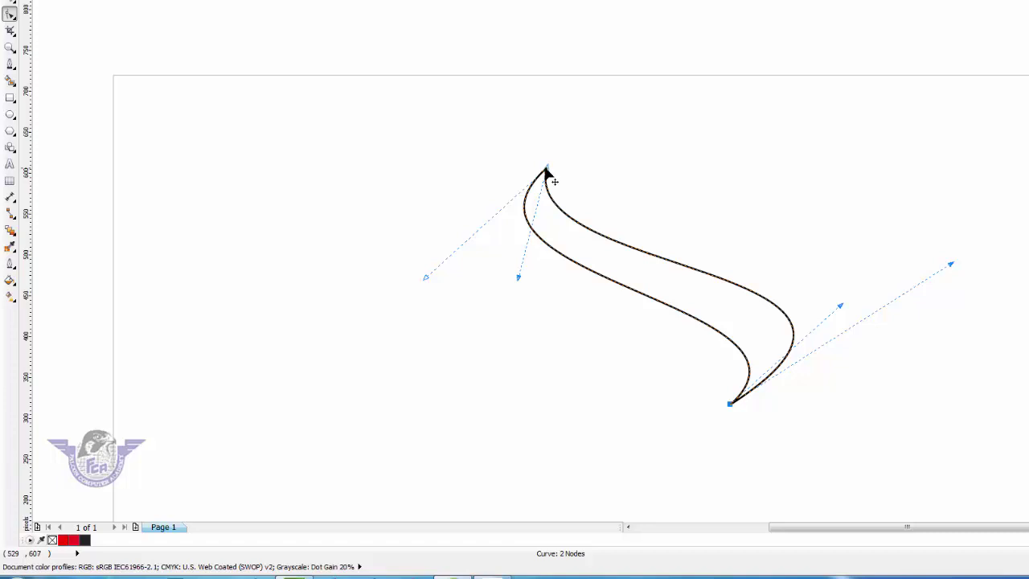
{"action": "left_click_drag", "start_coordinate": [545, 171], "coordinate": [599, 149]}
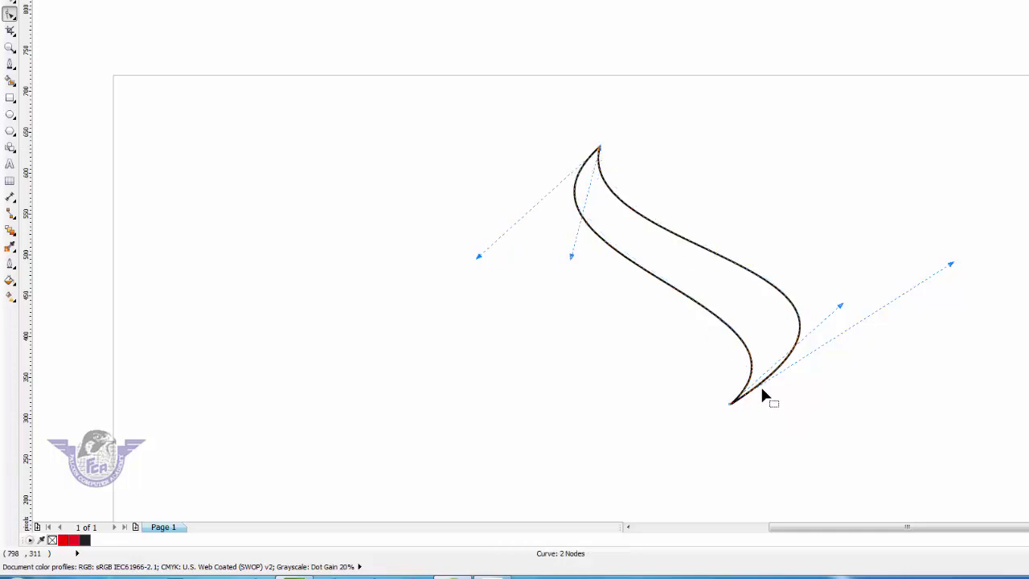
{"action": "left_click_drag", "start_coordinate": [951, 265], "coordinate": [944, 266]}
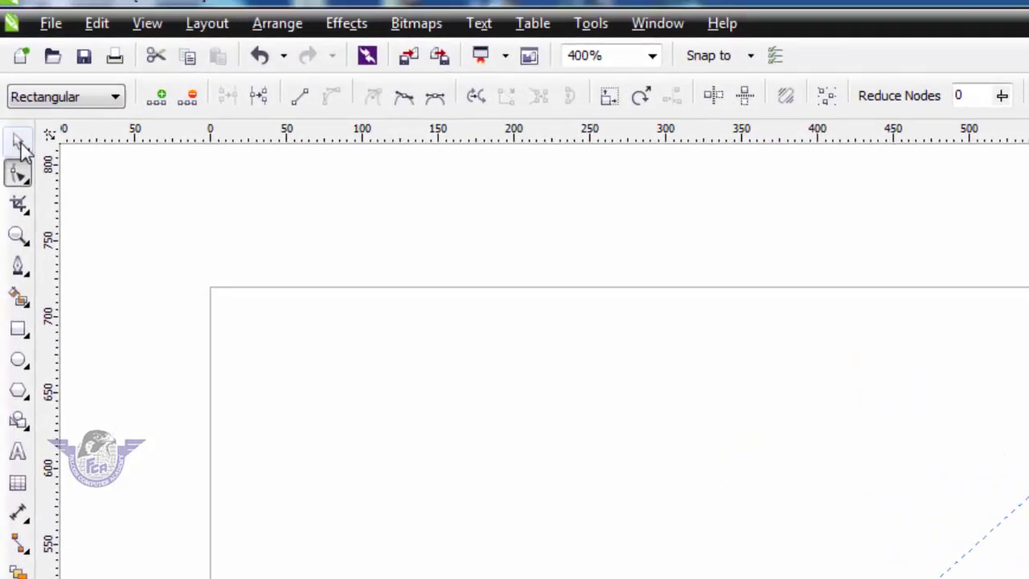
- Draw a straight Freehand line from the ribbon's top tip to its bottom tip
{"action": "left_click", "coordinate": [20, 153]}
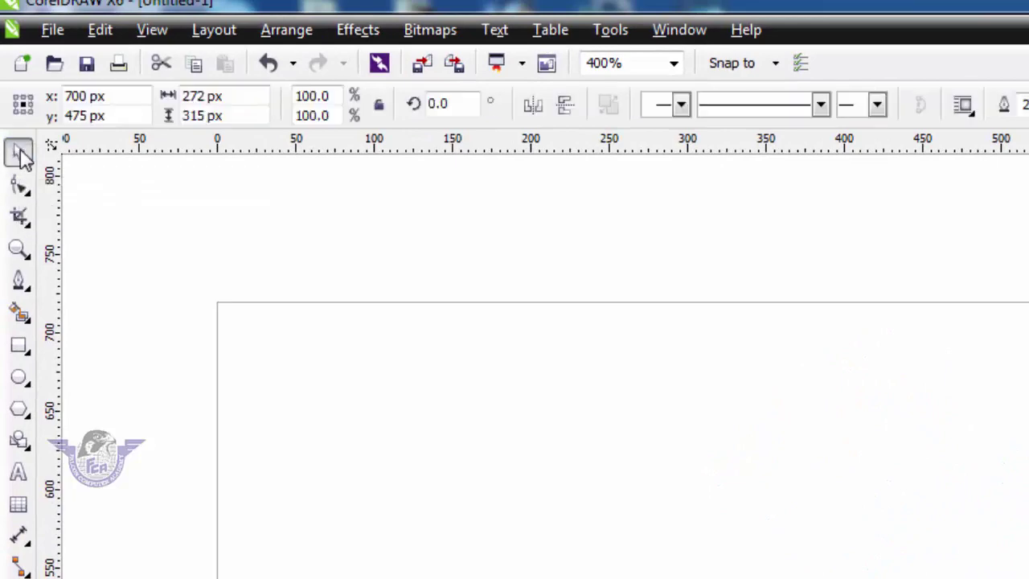
{"action": "left_click", "coordinate": [31, 289]}
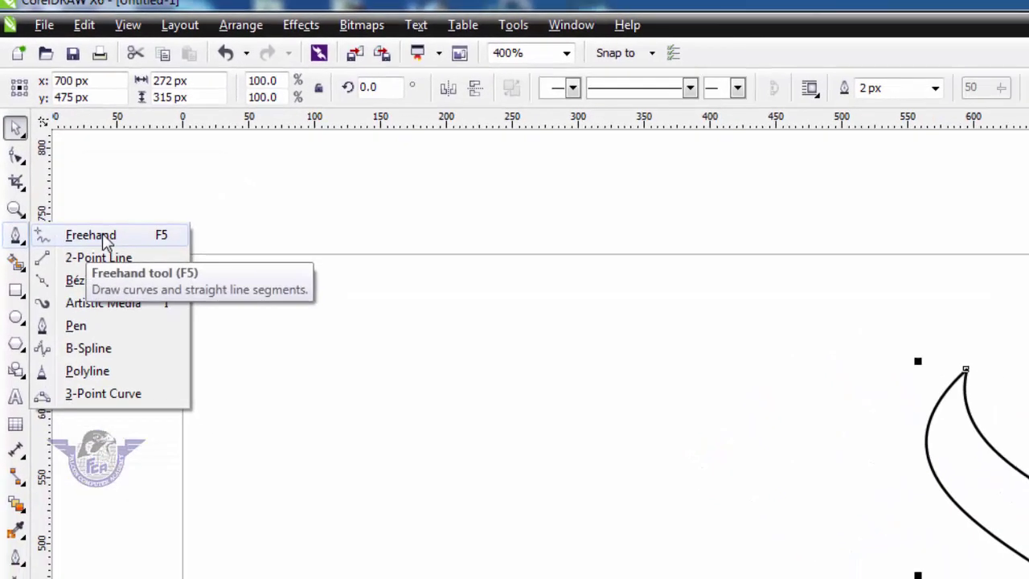
{"action": "left_click", "coordinate": [105, 281]}
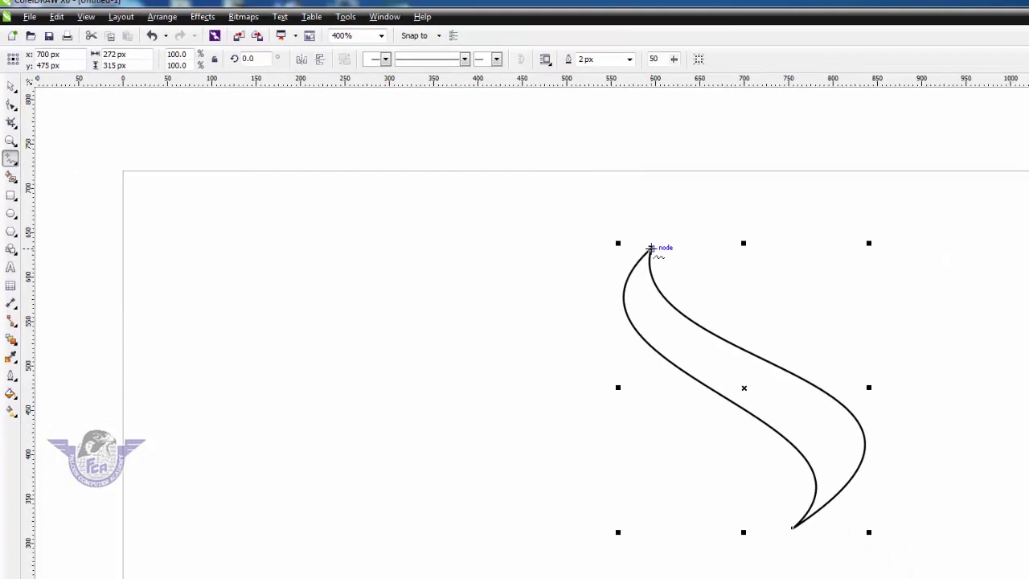
{"action": "left_click", "coordinate": [651, 249]}
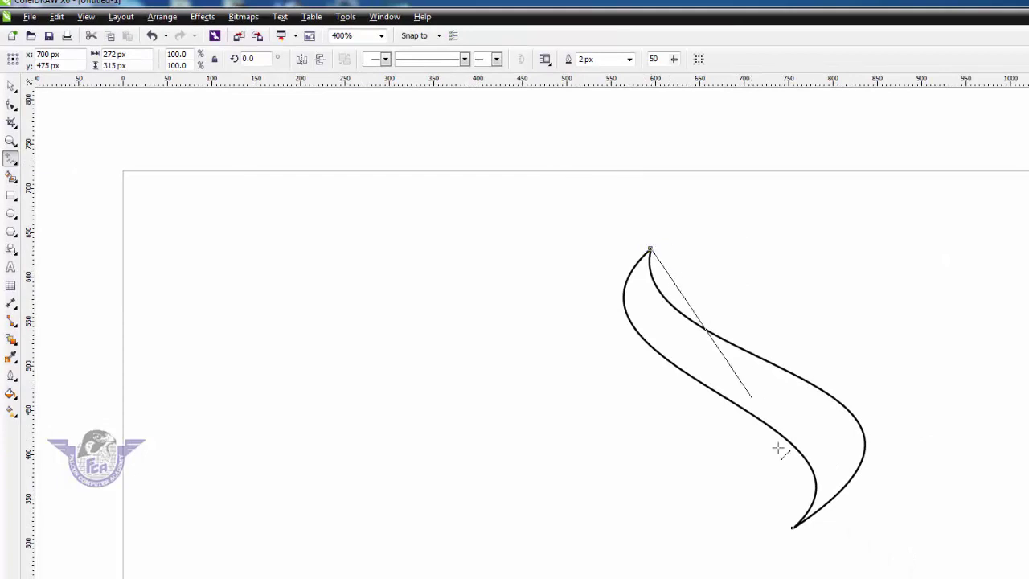
{"action": "left_click", "coordinate": [795, 527]}
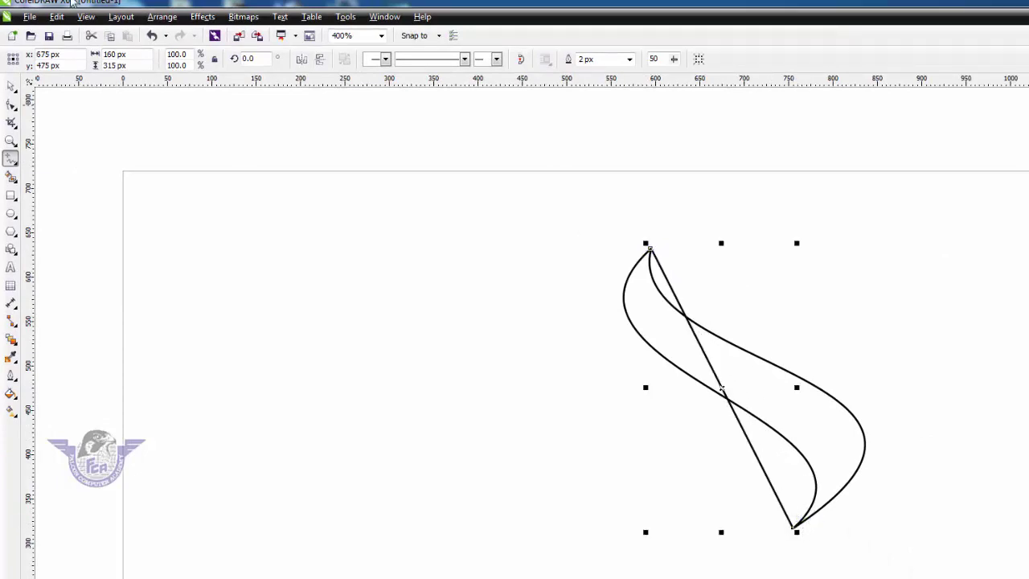
{"action": "left_click", "coordinate": [11, 87]}
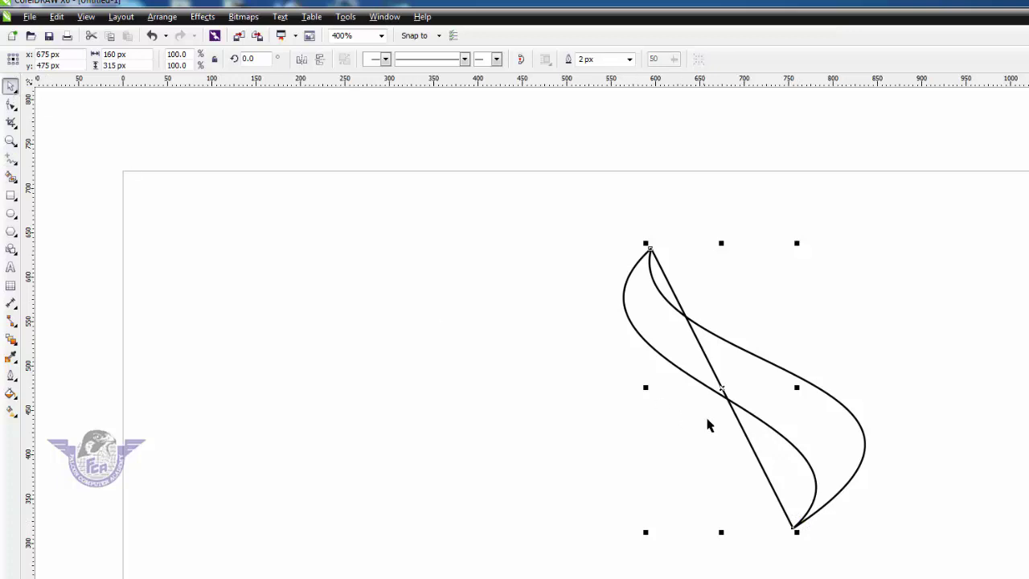
{"action": "double_click", "coordinate": [711, 366]}
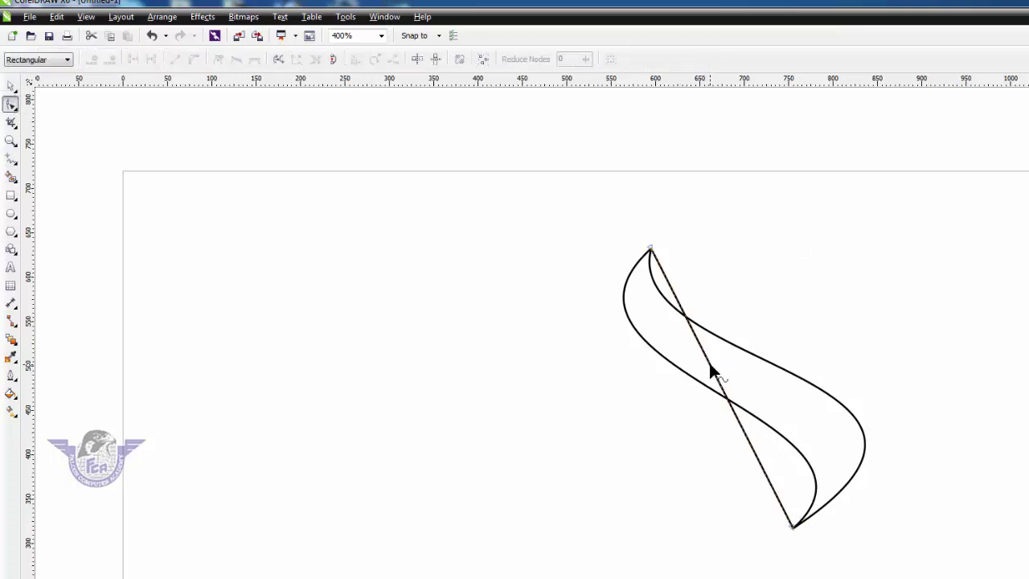
- Curve the joining line into an inner S-stroke running between the swoosh's outer edges
{"action": "right_click", "coordinate": [710, 366]}
{"action": "left_click", "coordinate": [753, 425]}
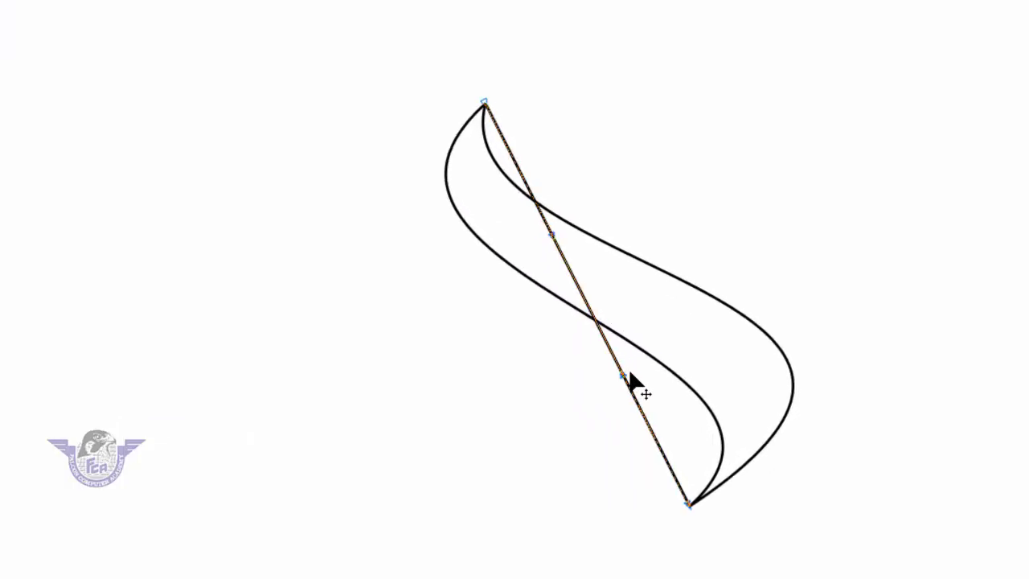
{"action": "left_click_drag", "start_coordinate": [629, 374], "coordinate": [891, 353]}
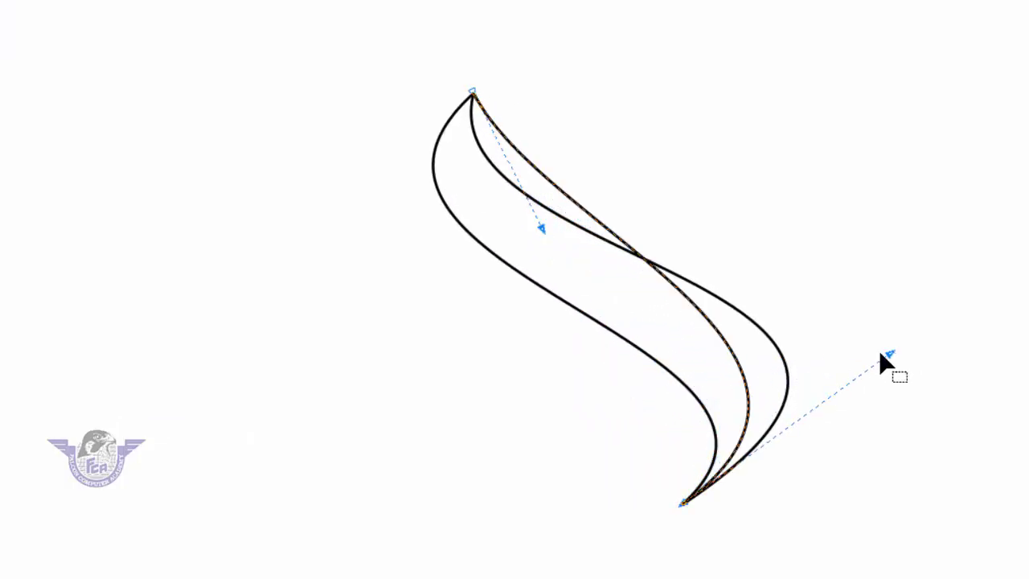
{"action": "left_click_drag", "start_coordinate": [542, 224], "coordinate": [480, 251]}
{"action": "left_click", "coordinate": [472, 93]}
{"action": "left_click_drag", "start_coordinate": [543, 229], "coordinate": [353, 259]}
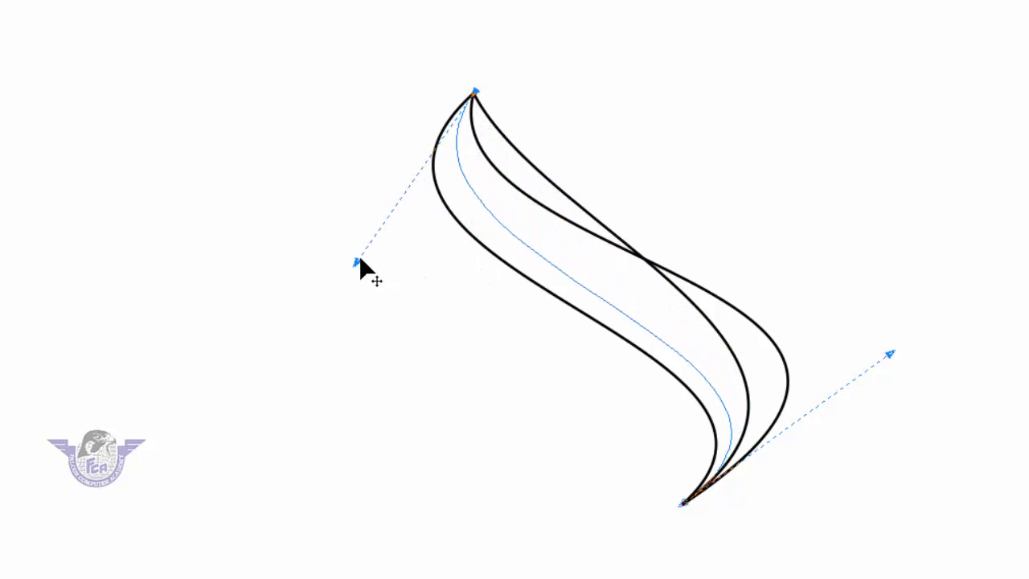
{"action": "left_click_drag", "start_coordinate": [353, 259], "coordinate": [360, 261]}
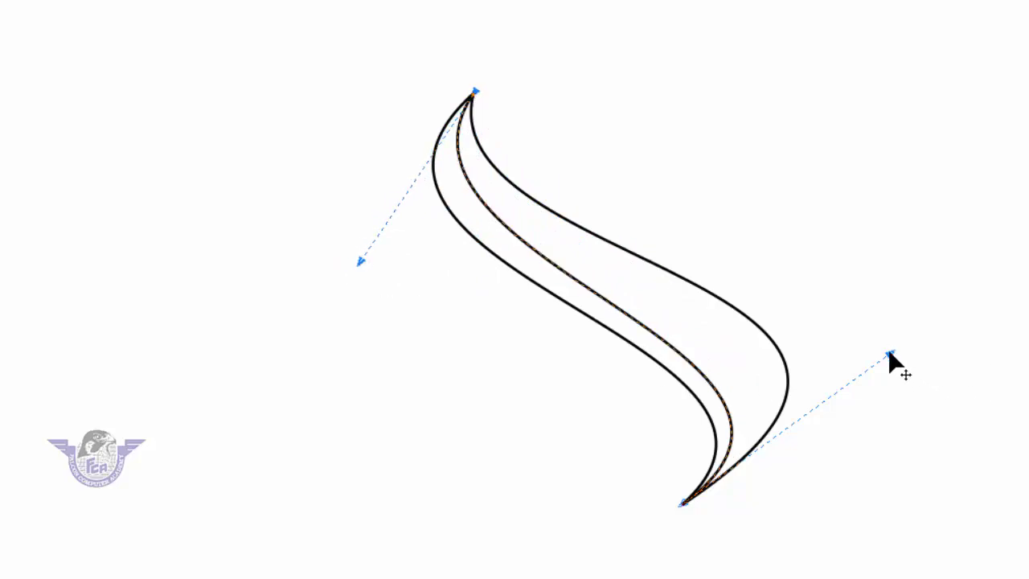
{"action": "left_click_drag", "start_coordinate": [891, 354], "coordinate": [960, 306]}
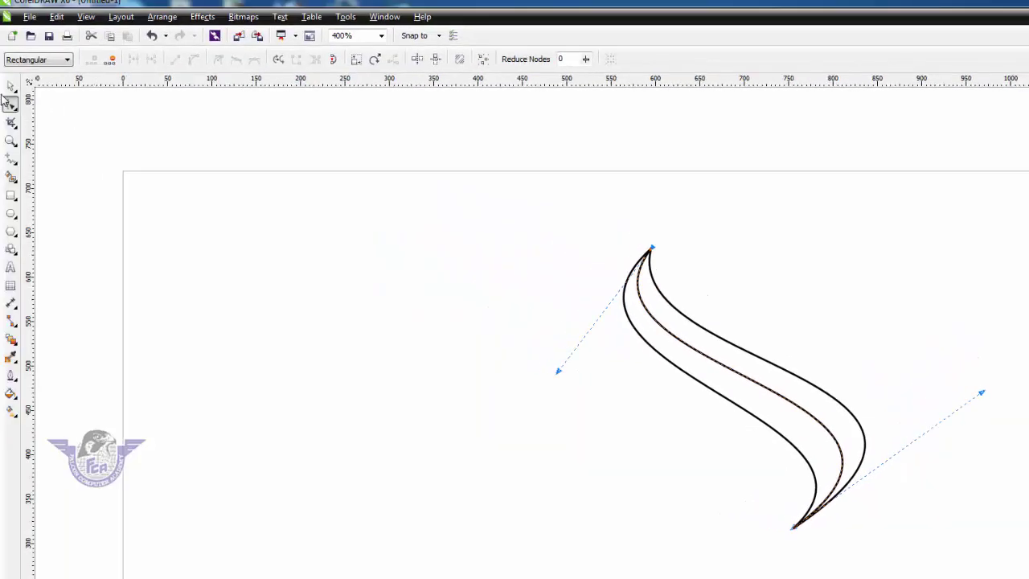
- Smart Fill the upper and lower enclosed bands with solid red
{"action": "left_click", "coordinate": [10, 87]}
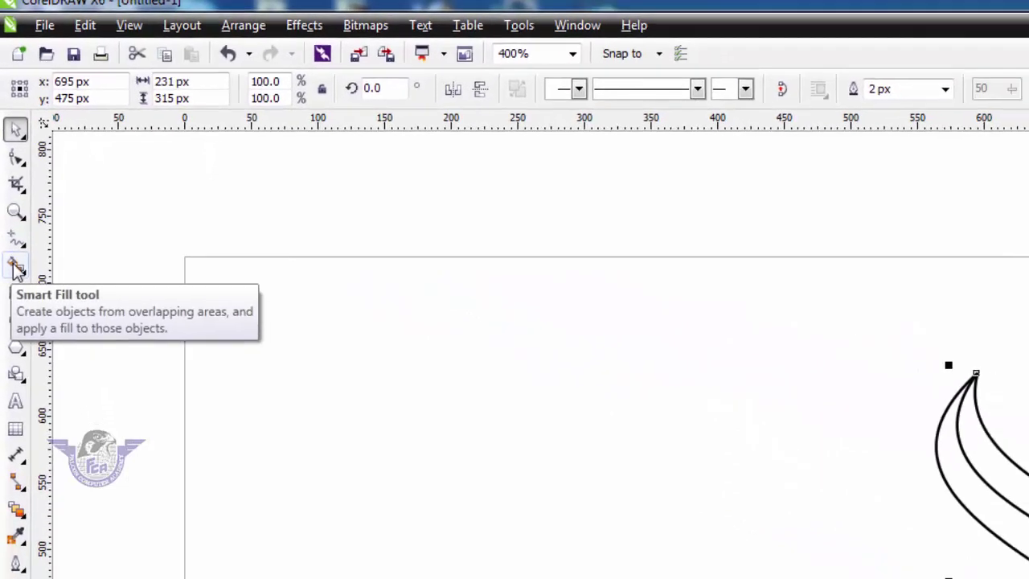
{"action": "left_click", "coordinate": [15, 265]}
{"action": "left_click", "coordinate": [703, 336]}
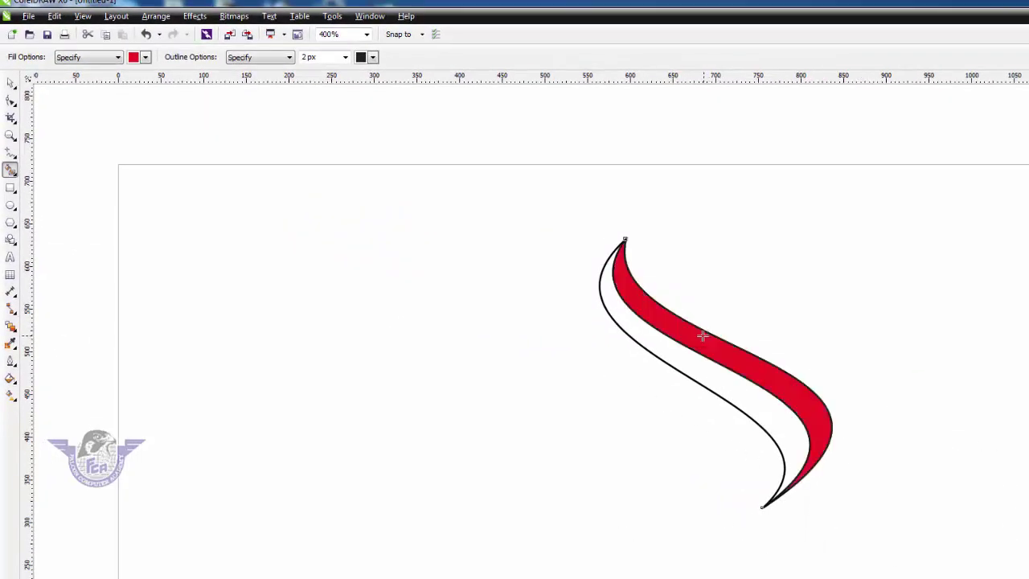
{"action": "left_click", "coordinate": [683, 352]}
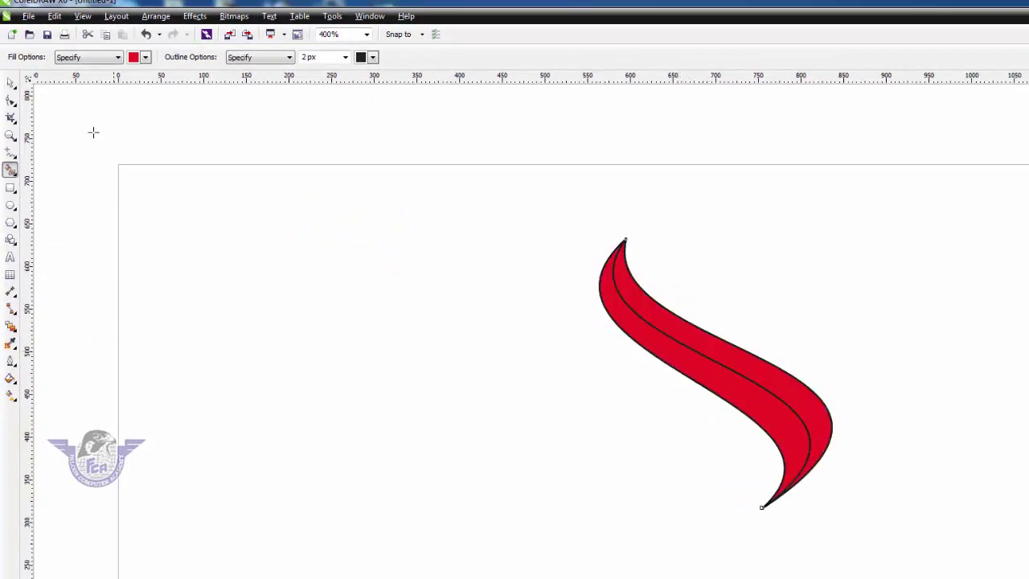
{"action": "left_click", "coordinate": [10, 83]}
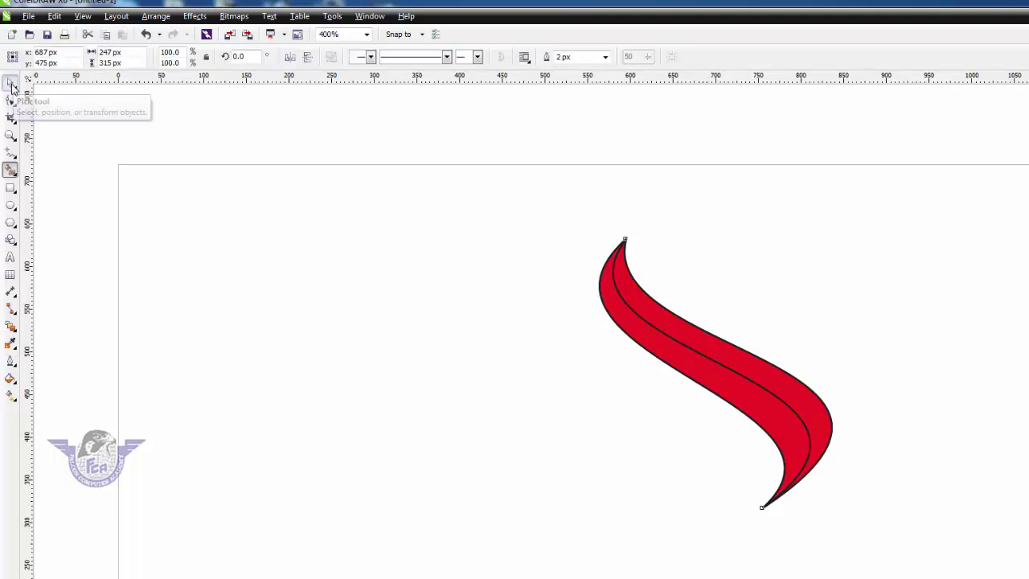
{"action": "left_click", "coordinate": [11, 395]}
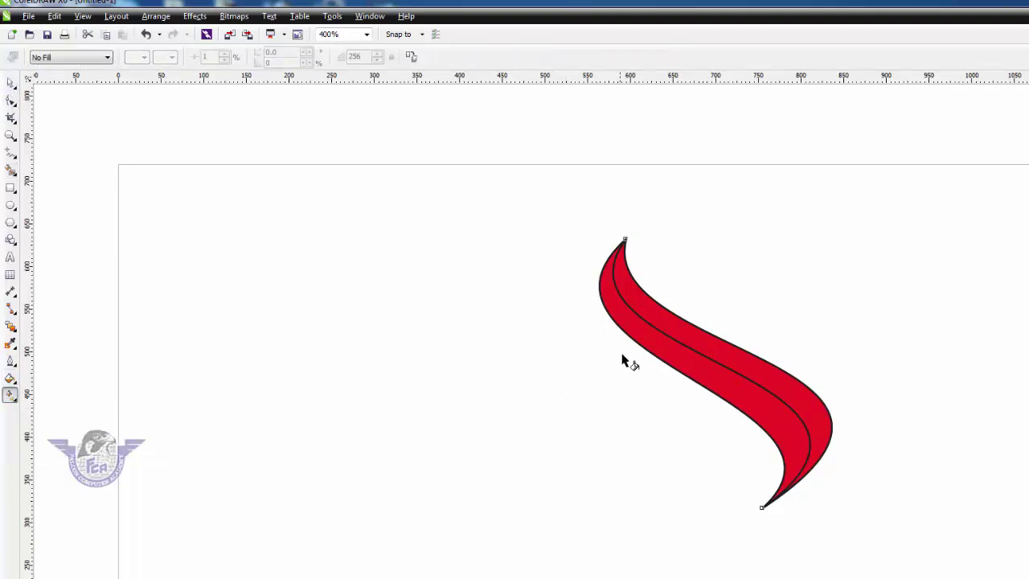
{"action": "left_click_drag", "start_coordinate": [661, 320], "coordinate": [758, 369]}
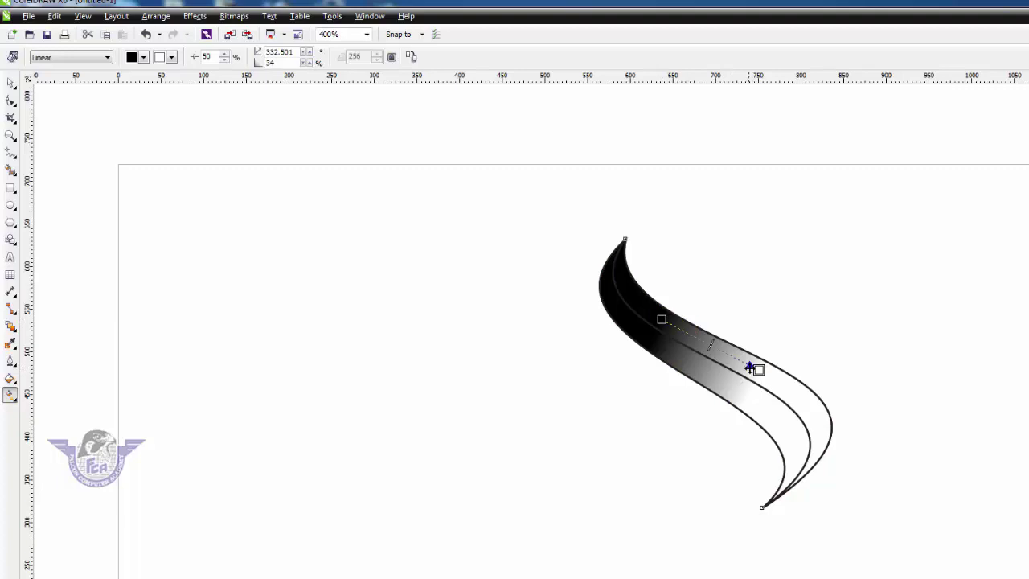
{"action": "key", "text": "ctrl+z"}
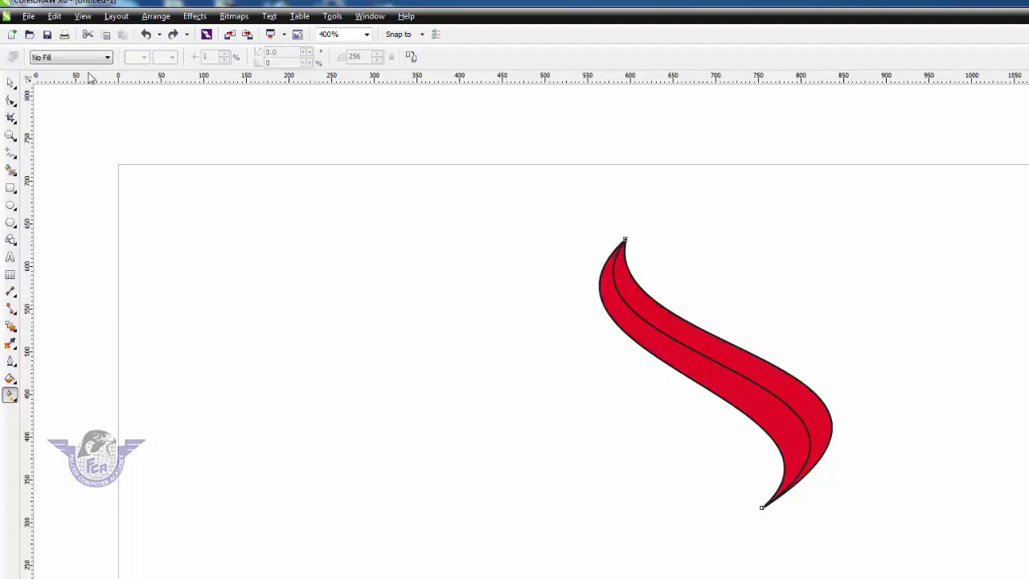
{"action": "left_click", "coordinate": [11, 84]}
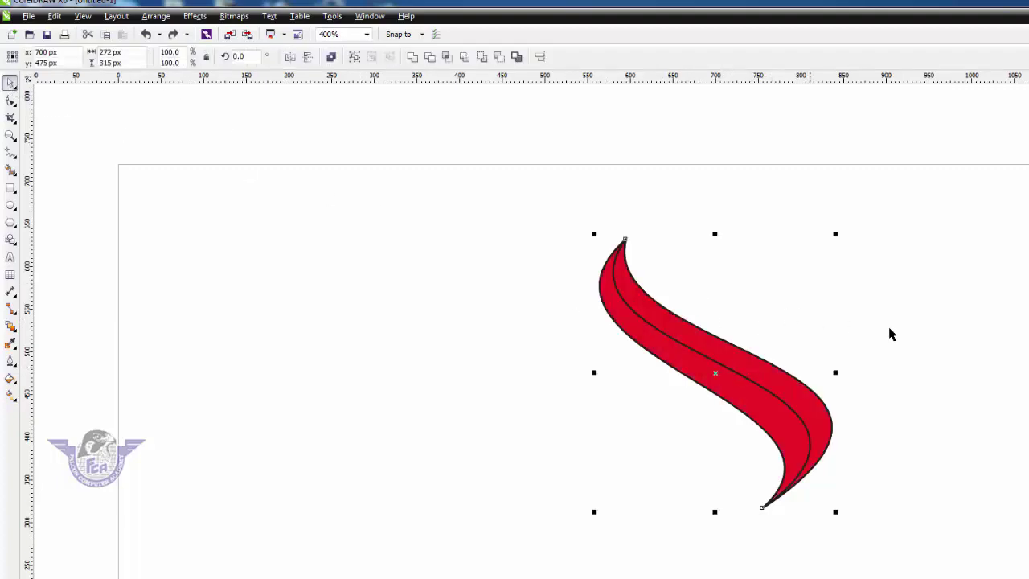
{"action": "left_click", "coordinate": [841, 360]}
{"action": "left_click", "coordinate": [776, 381]}
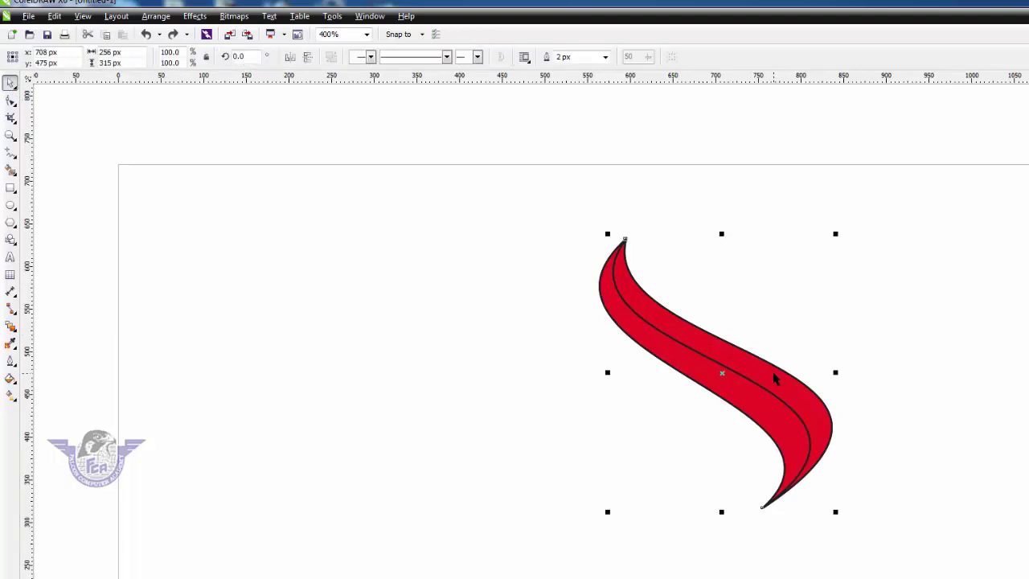
- Lay a linear gradient along the upper band with blue as its start colour
{"action": "left_click", "coordinate": [849, 372]}
{"action": "left_click_drag", "start_coordinate": [817, 380], "coordinate": [864, 355]}
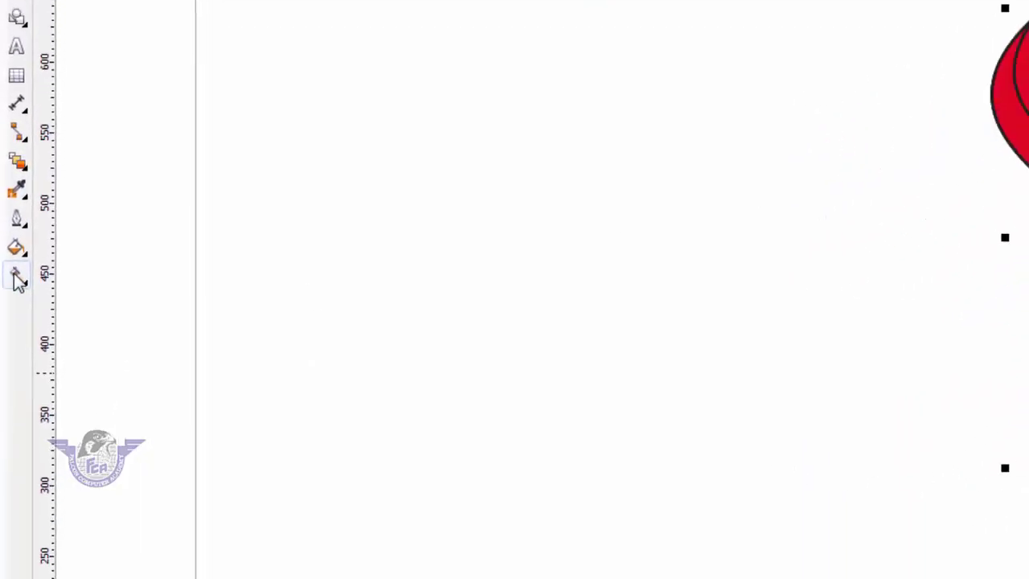
{"action": "left_click", "coordinate": [18, 280]}
{"action": "left_click_drag", "start_coordinate": [684, 264], "coordinate": [849, 363]}
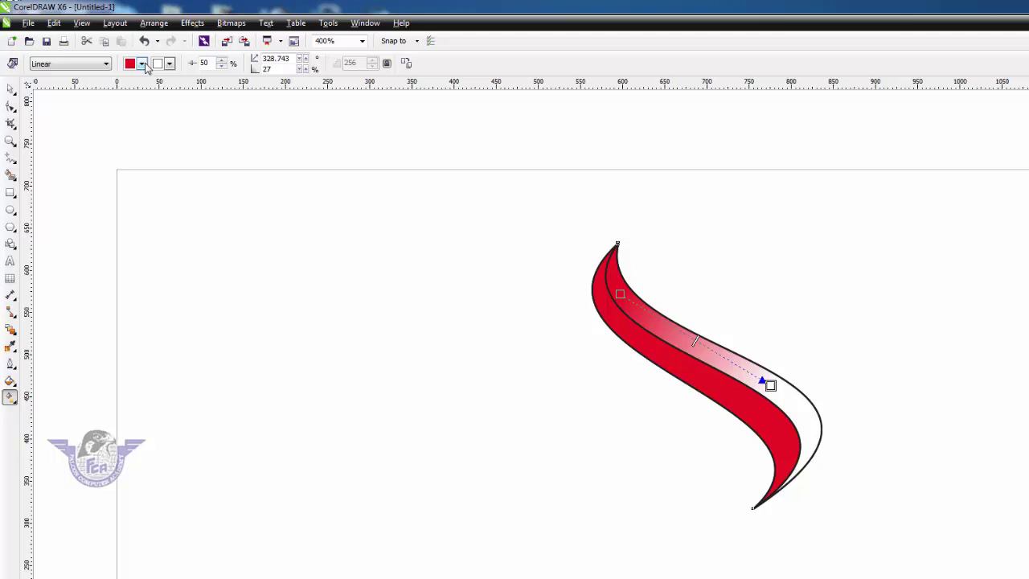
{"action": "left_click", "coordinate": [142, 65]}
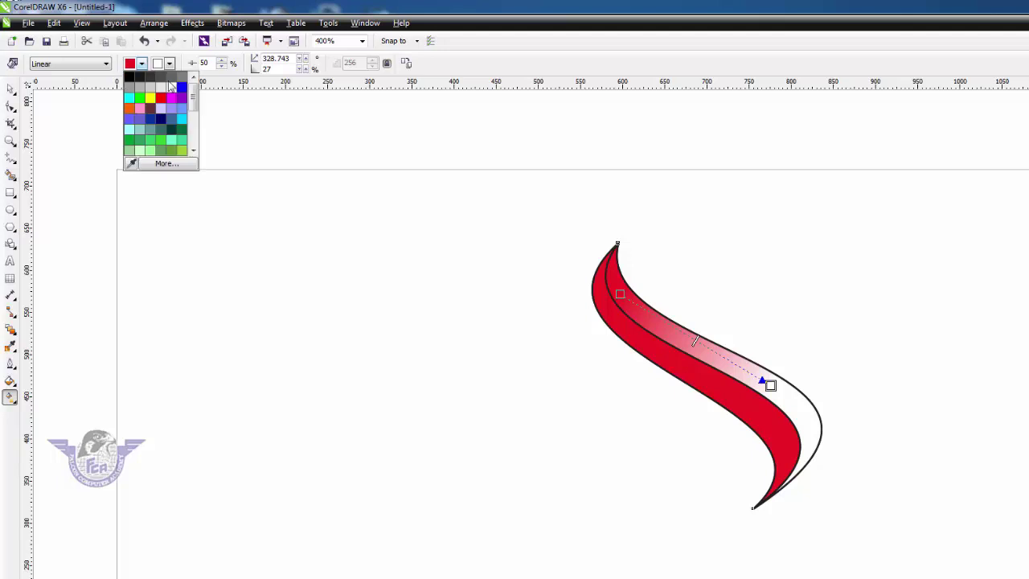
{"action": "scroll", "coordinate": [192, 114], "scroll_direction": "down", "scroll_amount": 3}
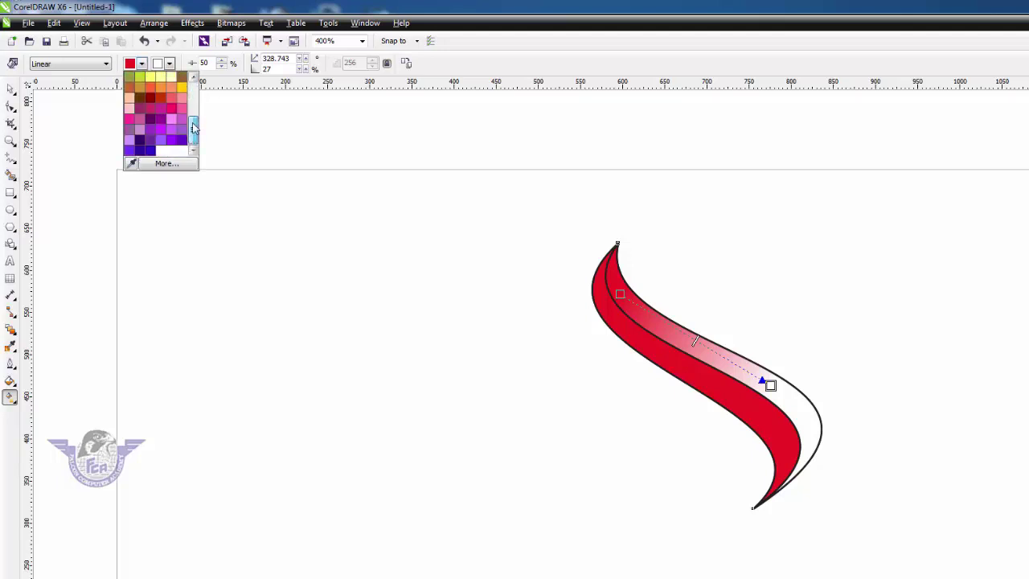
{"action": "scroll", "coordinate": [192, 114], "scroll_direction": "up", "scroll_amount": 3}
{"action": "left_click", "coordinate": [181, 87]}
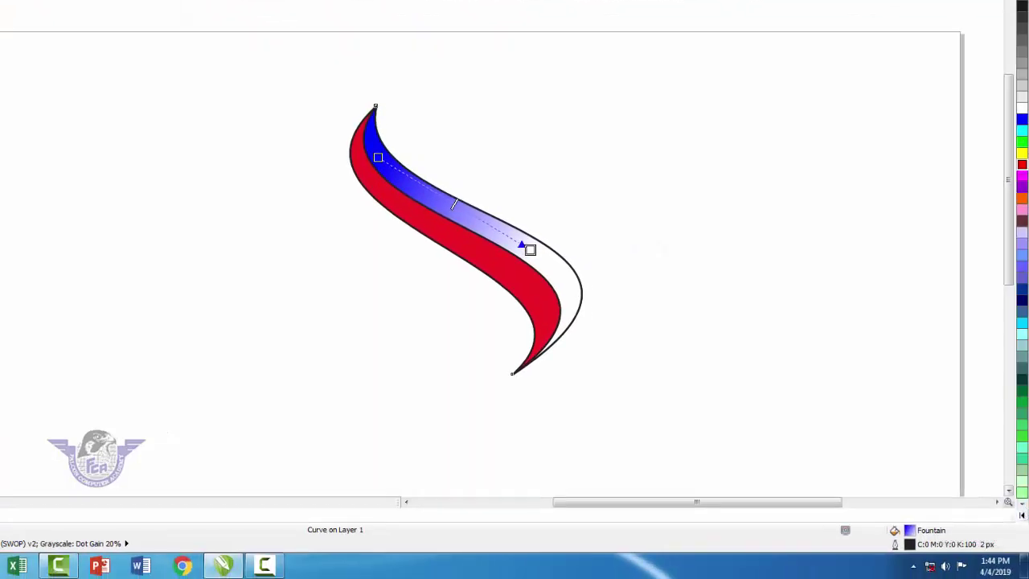
- Drop blue on the gradient start and cyan on its end, moving the start toward the tip
{"action": "mouse_move", "coordinate": [1014, 124]}
{"action": "left_mouse_down"}
{"action": "mouse_move", "coordinate": [391, 184]}
{"action": "mouse_move", "coordinate": [379, 159]}
{"action": "left_mouse_up"}
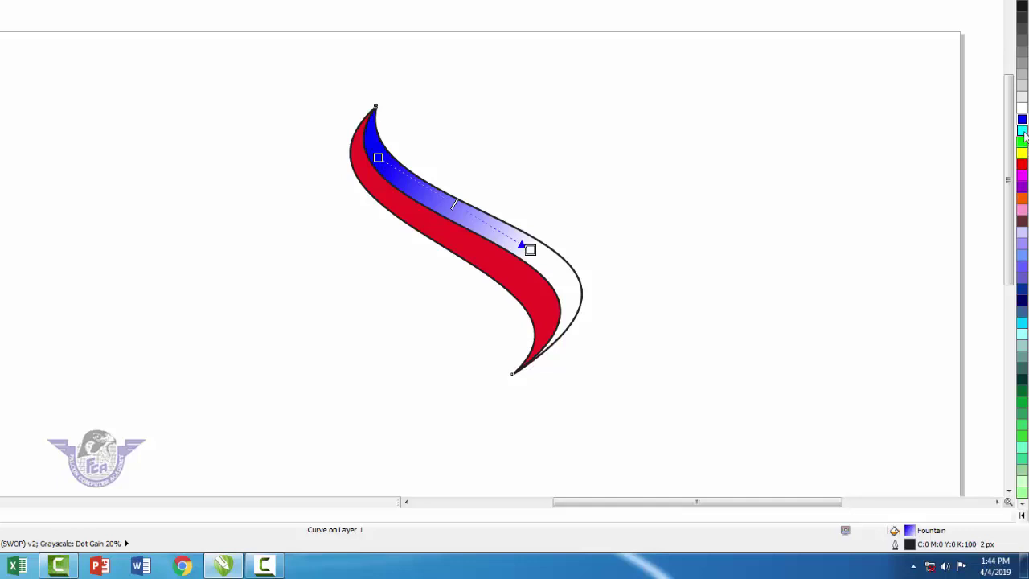
{"action": "mouse_move", "coordinate": [1021, 131]}
{"action": "left_mouse_down"}
{"action": "mouse_move", "coordinate": [531, 249]}
{"action": "mouse_move", "coordinate": [566, 278]}
{"action": "left_mouse_up"}
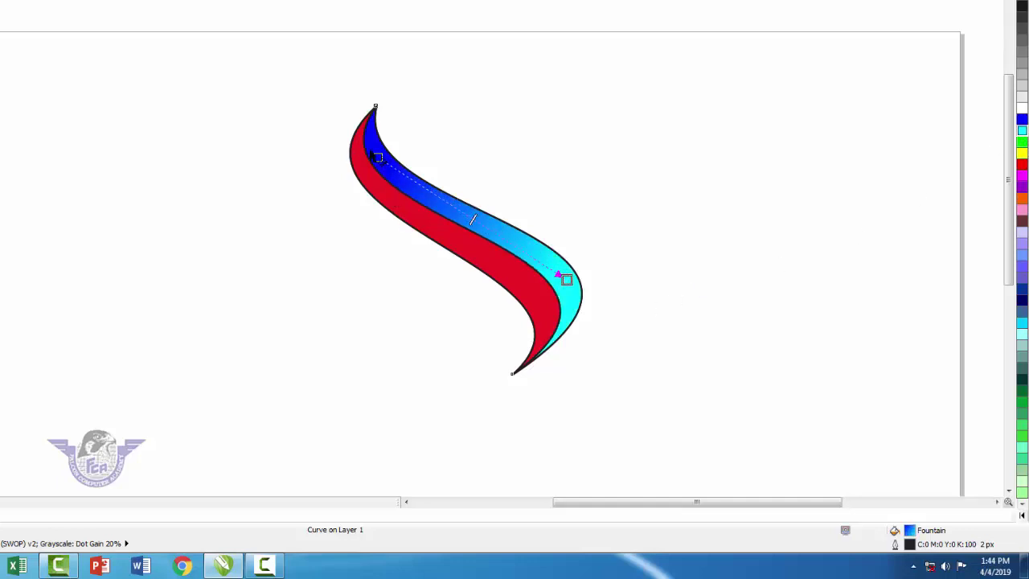
{"action": "left_click_drag", "start_coordinate": [378, 156], "coordinate": [362, 99]}
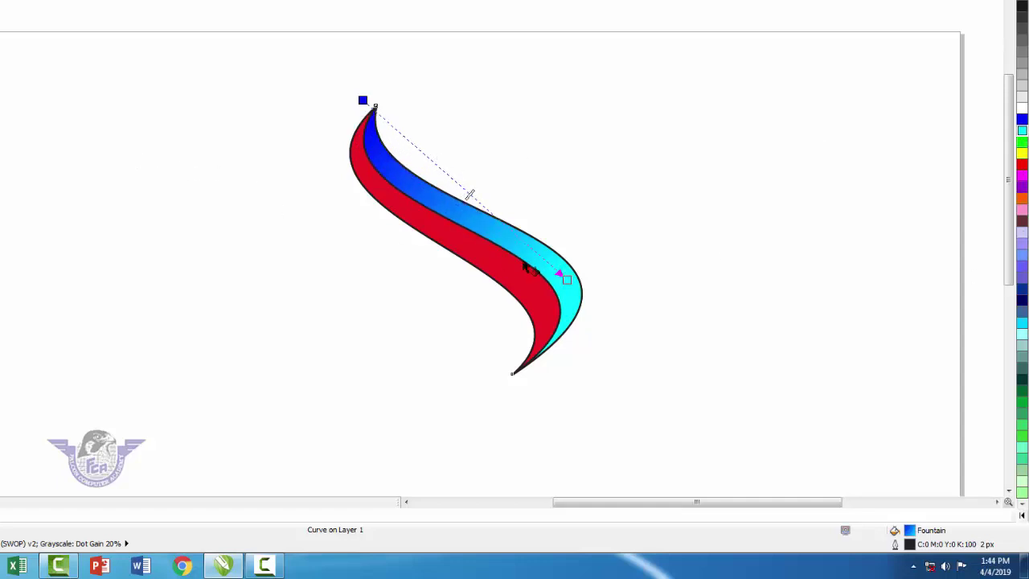
{"action": "left_click", "coordinate": [464, 255]}
- Fill the lower band with a cyan-to-blue linear gradient and select the whole swoosh
{"action": "mouse_move", "coordinate": [507, 276]}
{"action": "left_mouse_down"}
{"action": "mouse_move", "coordinate": [399, 225]}
{"action": "mouse_move", "coordinate": [381, 190]}
{"action": "left_mouse_up"}
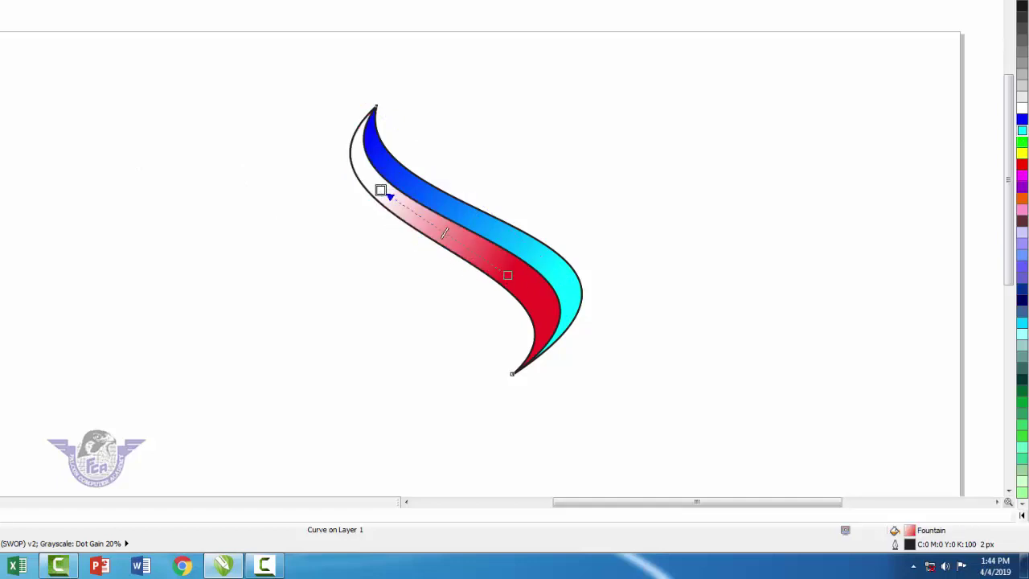
{"action": "mouse_move", "coordinate": [482, 201]}
{"action": "left_mouse_down"}
{"action": "mouse_move", "coordinate": [361, 202]}
{"action": "mouse_move", "coordinate": [383, 191]}
{"action": "left_mouse_up"}
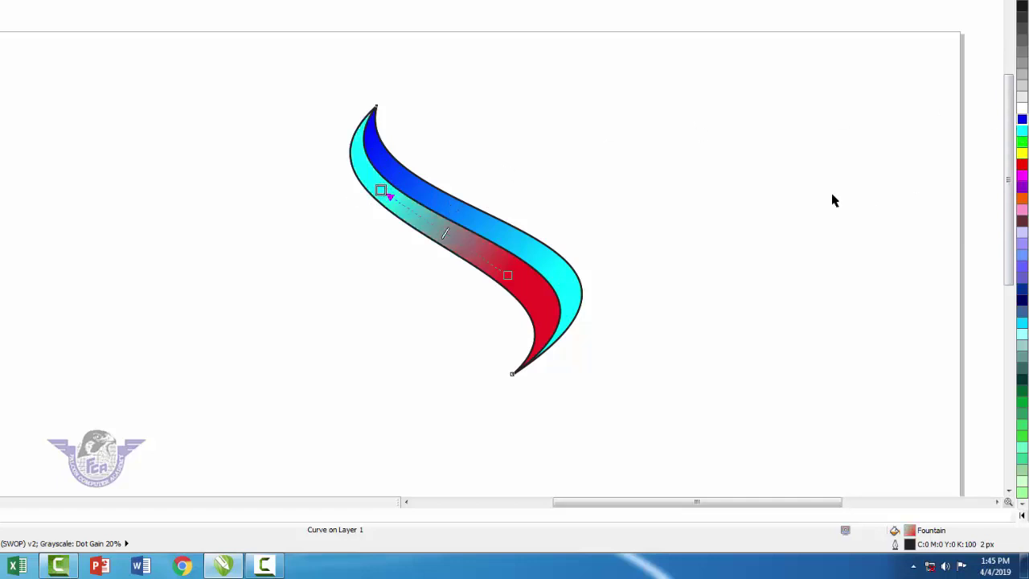
{"action": "left_click_drag", "start_coordinate": [508, 279], "coordinate": [541, 341]}
{"action": "left_click_drag", "start_coordinate": [379, 190], "coordinate": [348, 151]}
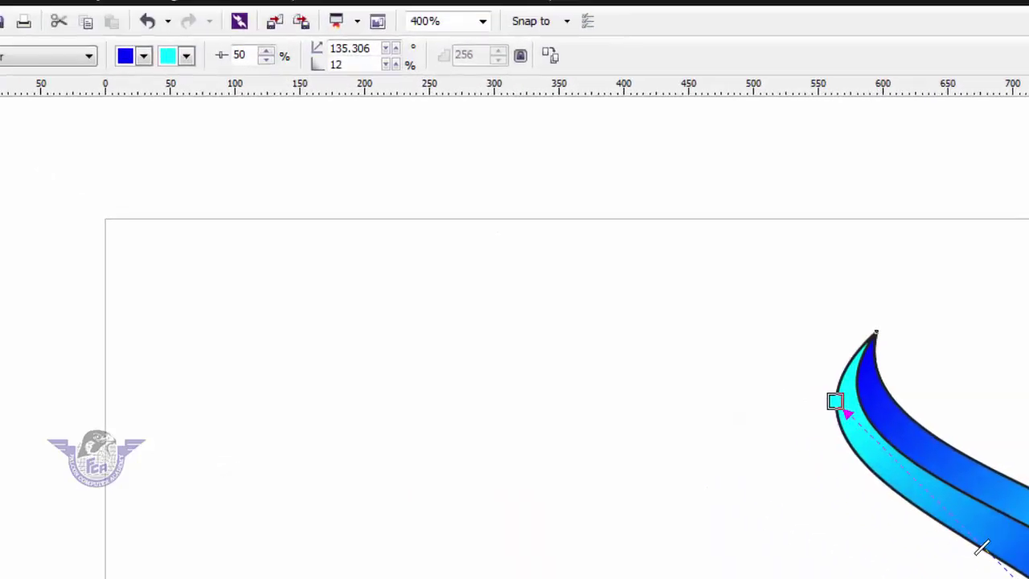
{"action": "key", "text": "space"}
{"action": "left_click", "coordinate": [470, 193]}
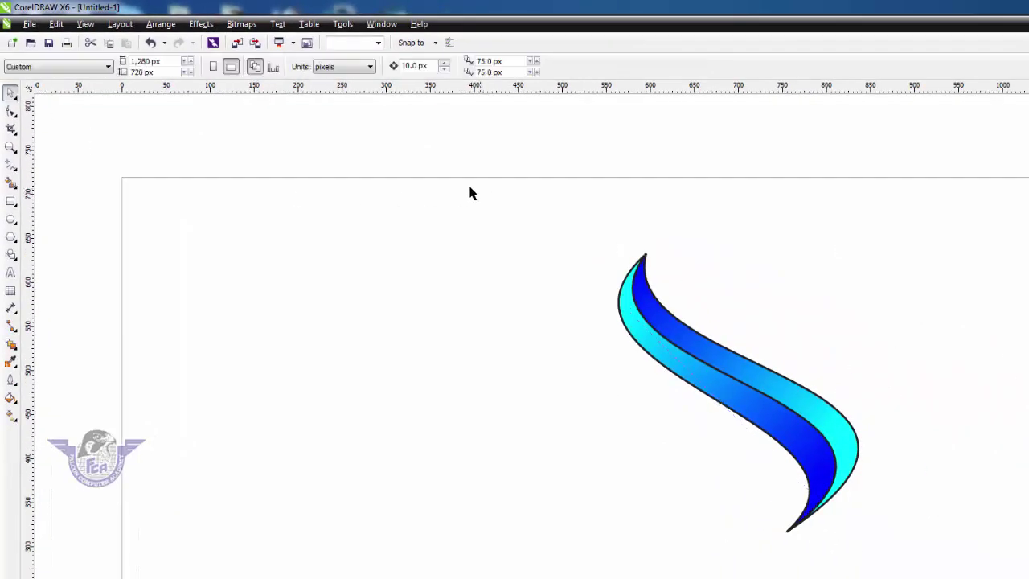
{"action": "left_click_drag", "start_coordinate": [471, 193], "coordinate": [873, 533]}
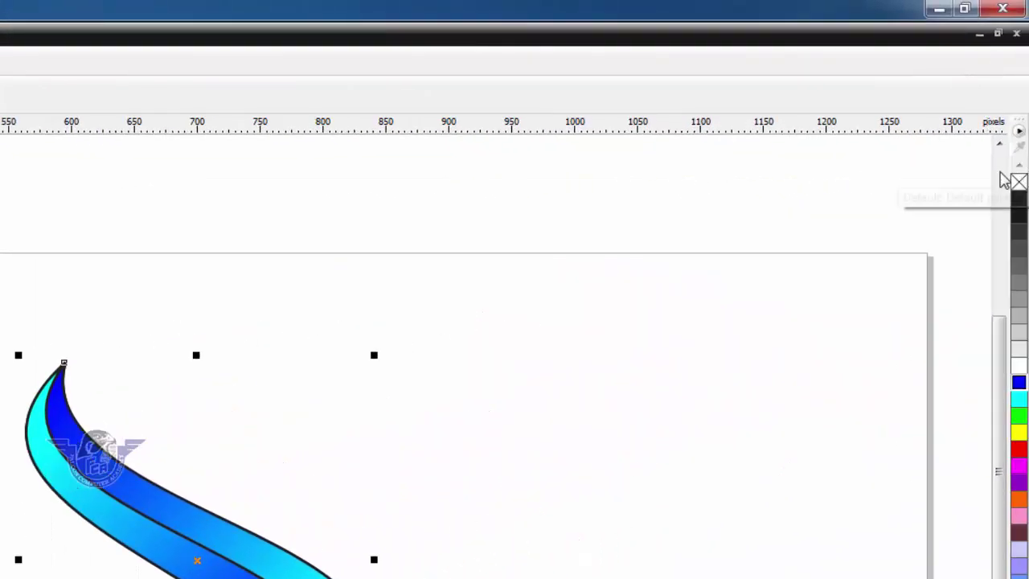
- Remove the swoosh outline, combine its bands, and place an upside-down copy beneath it
{"action": "right_click", "coordinate": [1018, 184]}
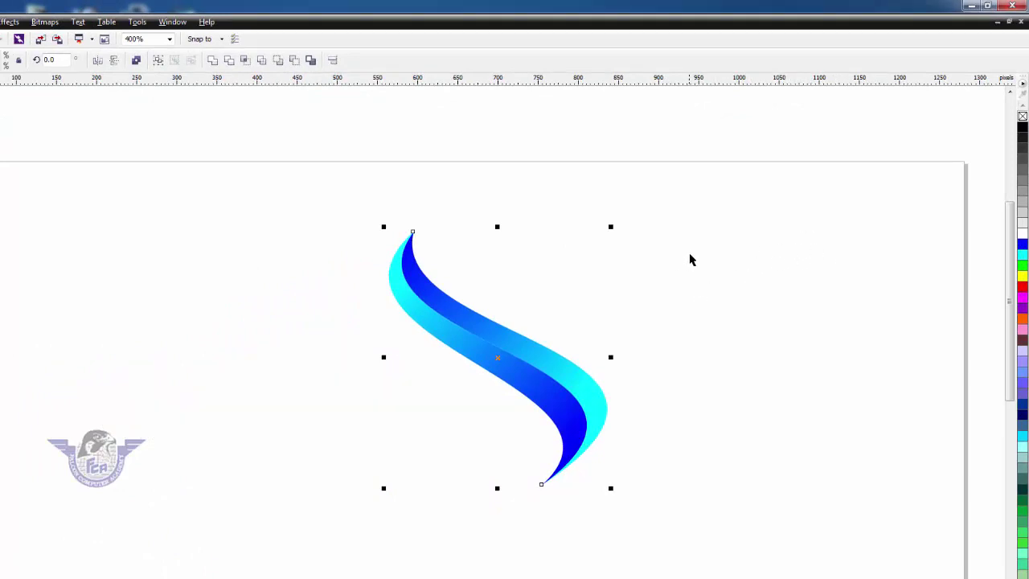
{"action": "key", "text": "ctrl+l"}
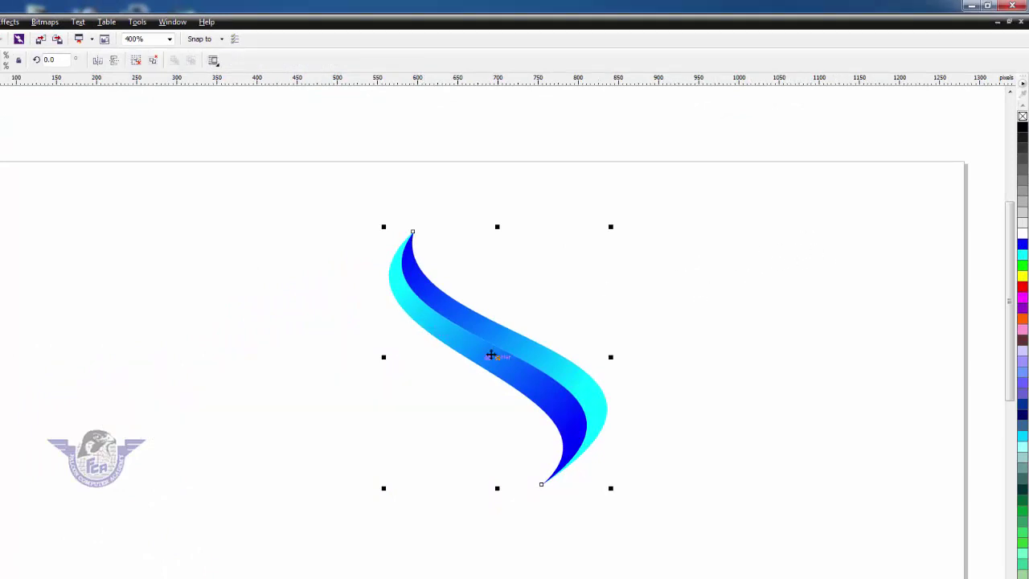
{"action": "left_click_drag", "start_coordinate": [494, 356], "coordinate": [309, 413]}
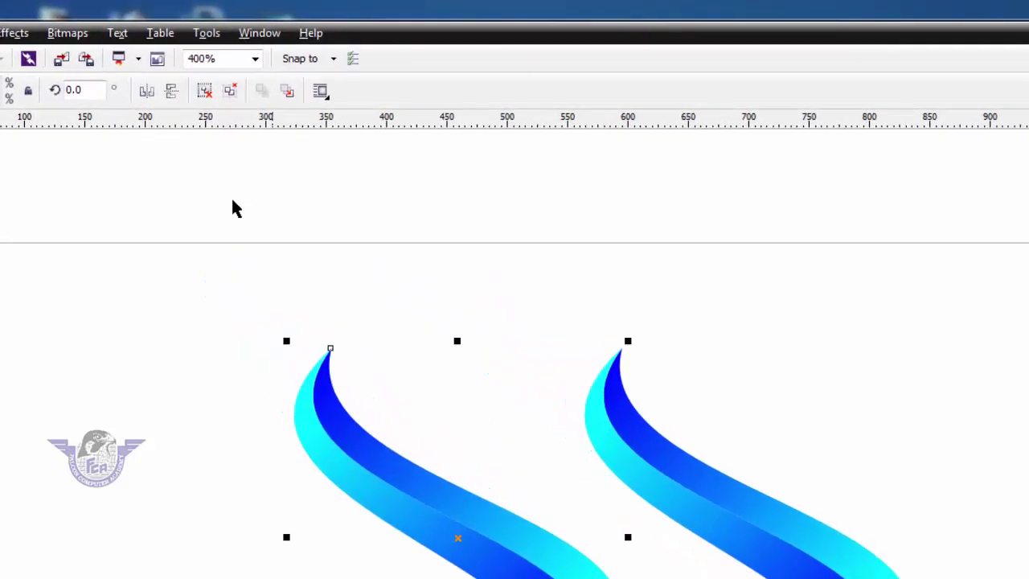
{"action": "left_click", "coordinate": [196, 108]}
{"action": "left_click", "coordinate": [168, 106]}
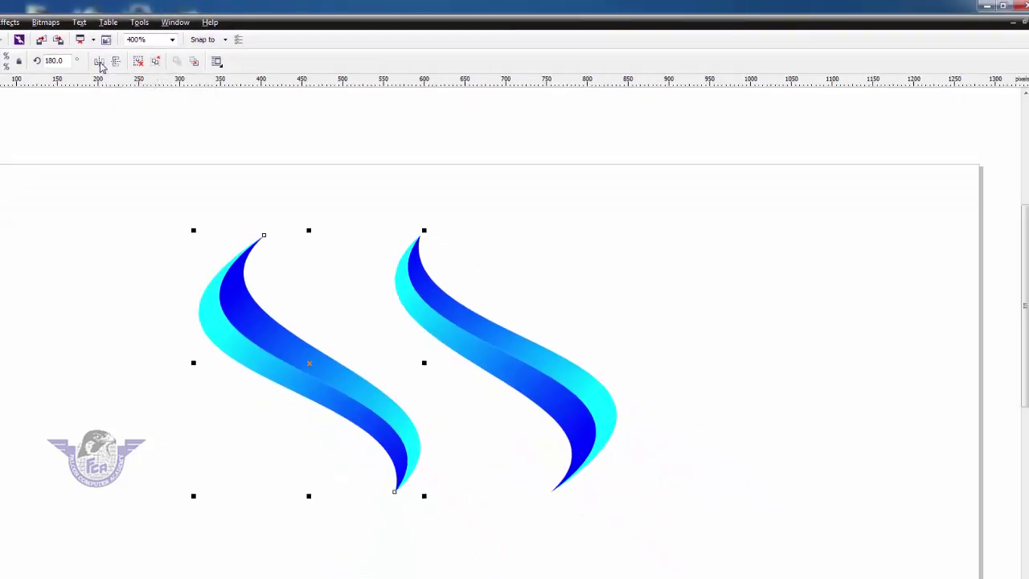
{"action": "mouse_move", "coordinate": [288, 352]}
{"action": "left_mouse_down"}
{"action": "mouse_move", "coordinate": [419, 474]}
{"action": "mouse_move", "coordinate": [474, 509]}
{"action": "left_mouse_up"}
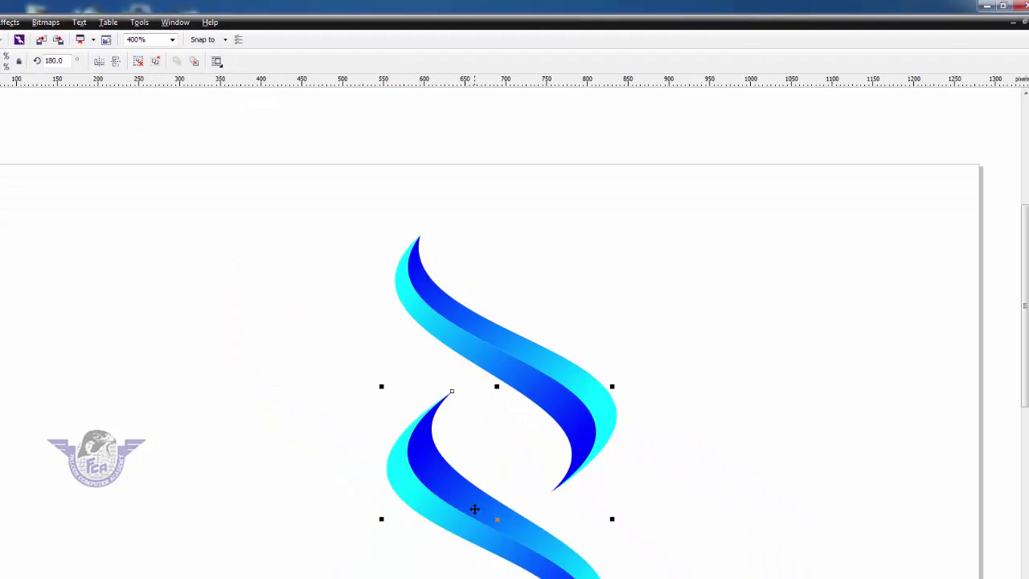
{"action": "scroll", "coordinate": [770, 402], "scroll_direction": "down", "scroll_amount": 1}
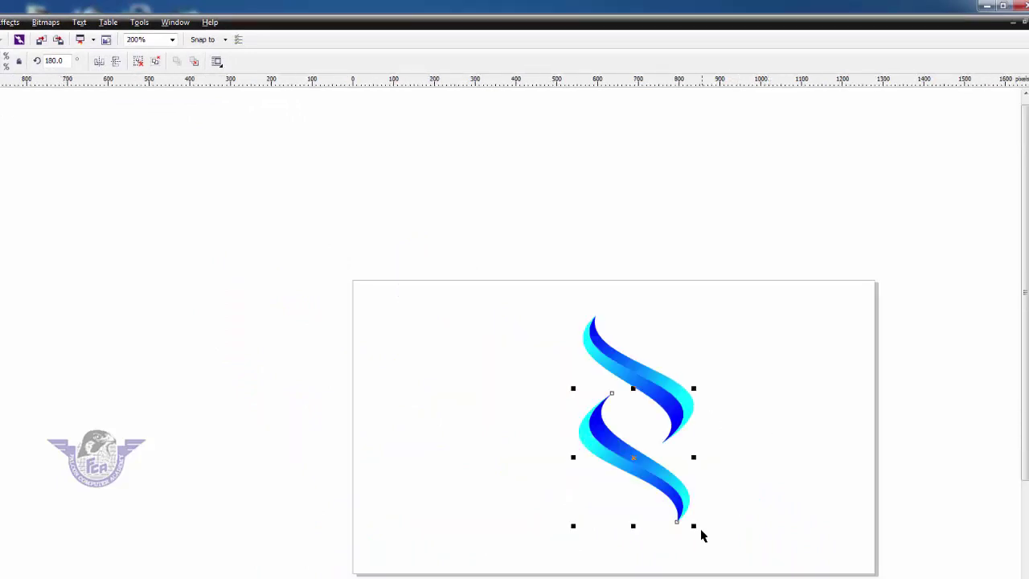
- Scale the lower swoosh to about 72% and nudge it right beneath the upper swoosh
{"action": "left_click_drag", "start_coordinate": [693, 527], "coordinate": [674, 518]}
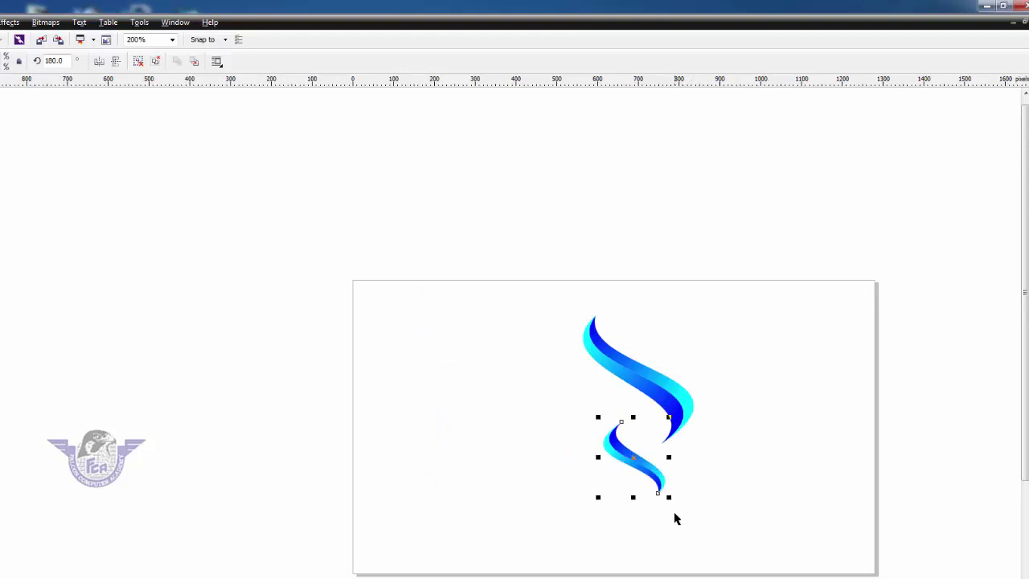
{"action": "scroll", "coordinate": [676, 504], "scroll_direction": "up", "scroll_amount": 1}
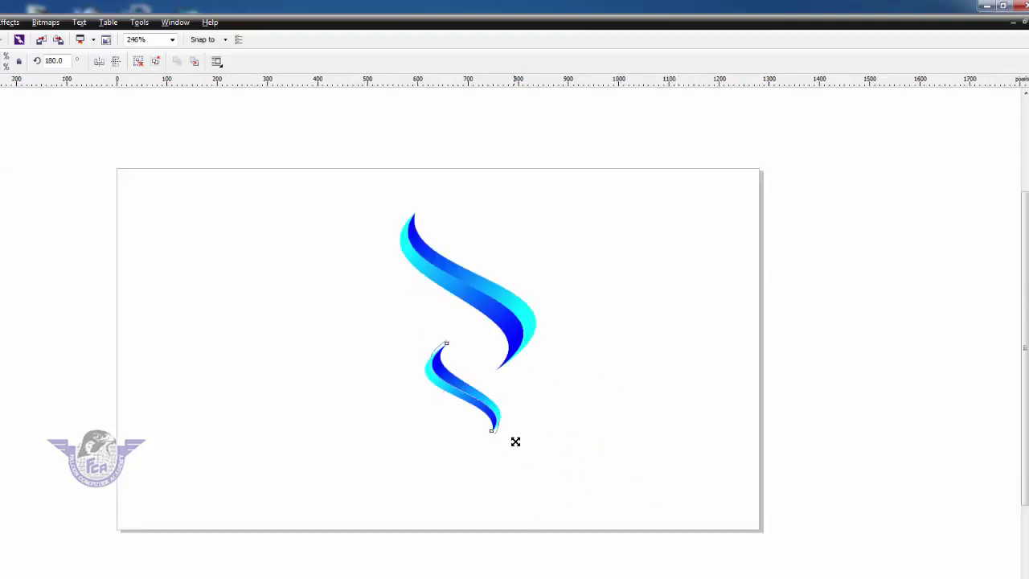
{"action": "left_click_drag", "start_coordinate": [504, 435], "coordinate": [524, 450]}
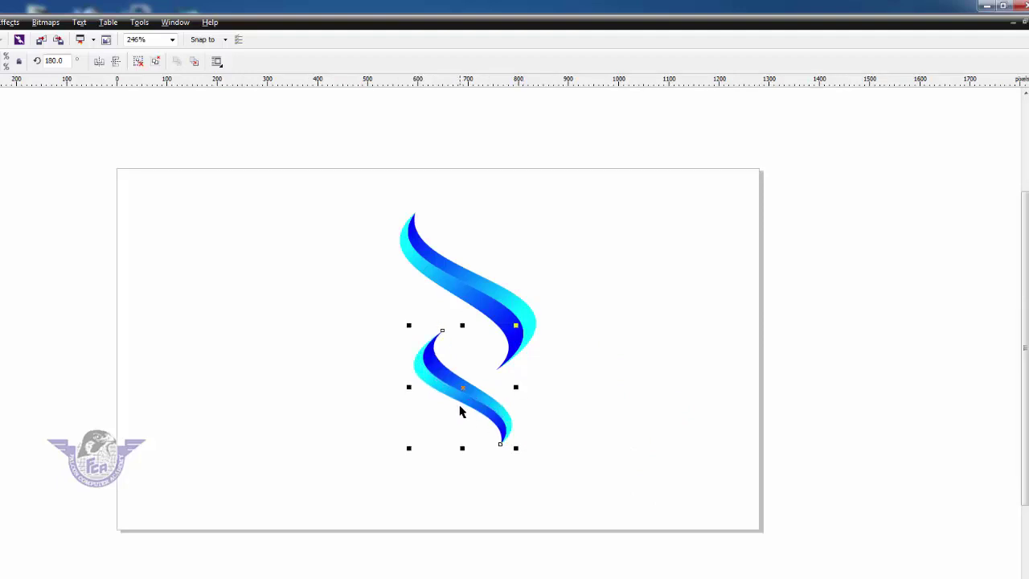
{"action": "scroll", "coordinate": [464, 401], "scroll_direction": "up", "scroll_amount": 1}
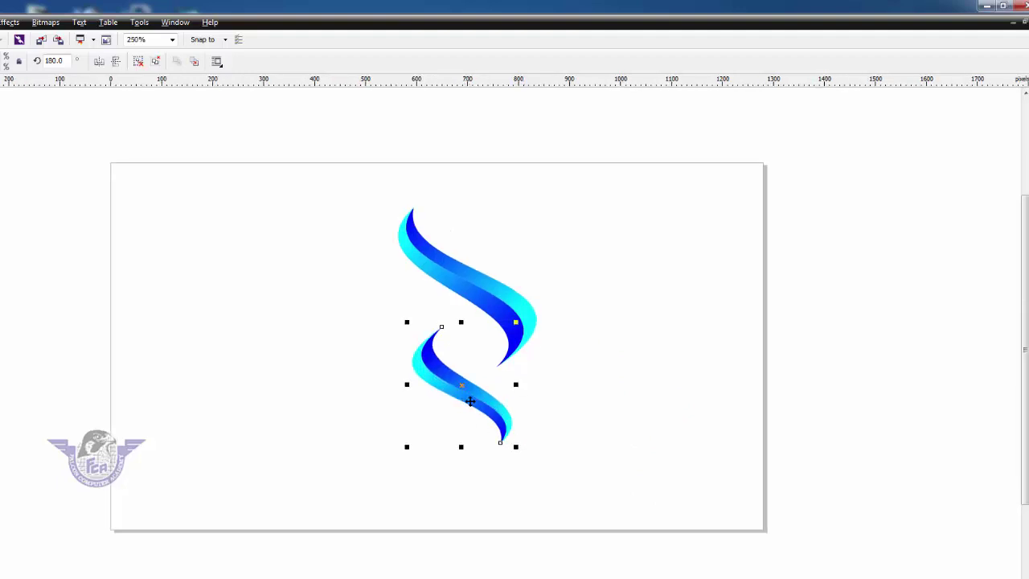
{"action": "scroll", "coordinate": [476, 402], "scroll_direction": "down", "scroll_amount": 1}
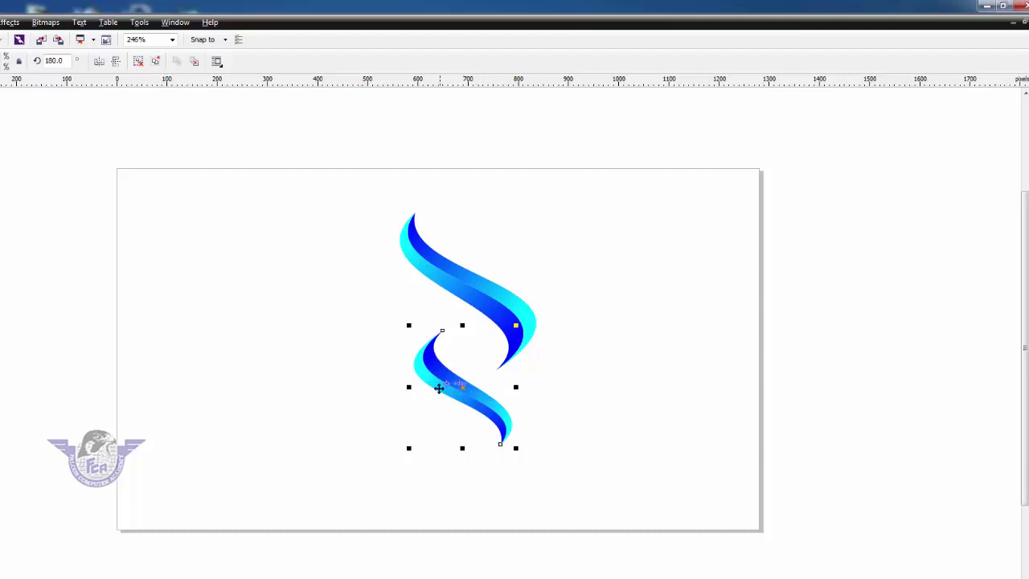
{"action": "scroll", "coordinate": [445, 375], "scroll_direction": "up", "scroll_amount": 3}
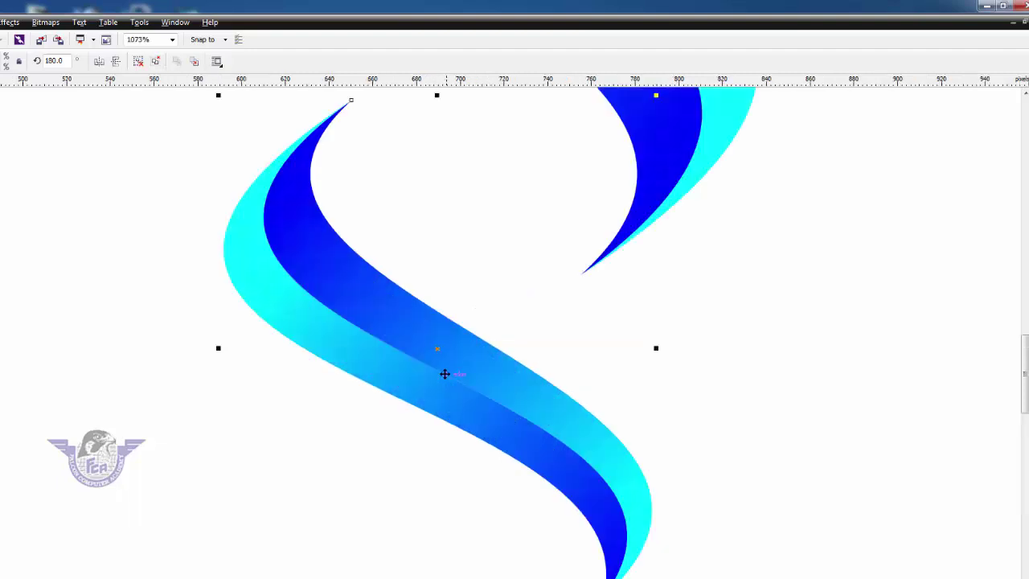
{"action": "scroll", "coordinate": [458, 359], "scroll_direction": "down", "scroll_amount": 2}
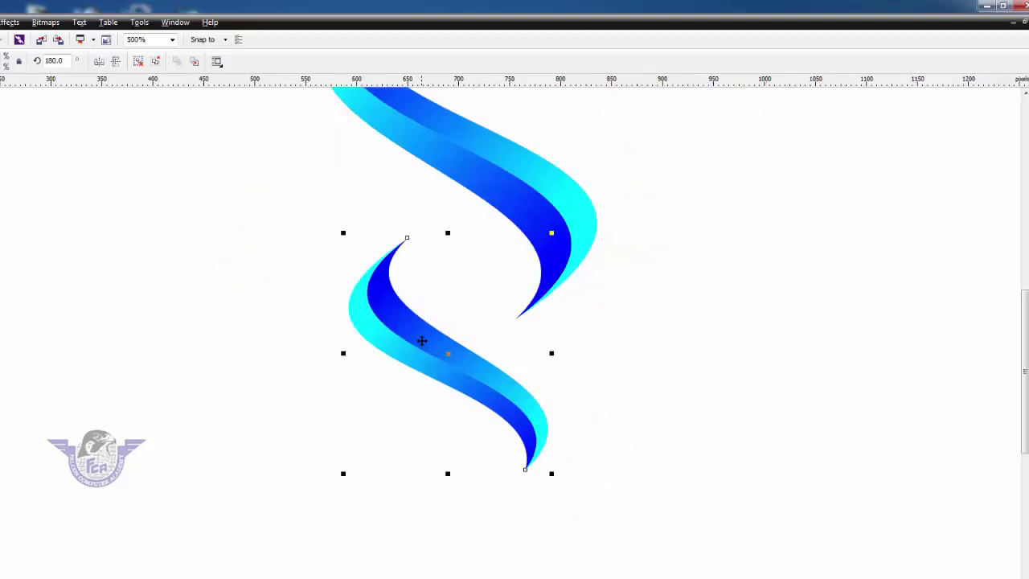
{"action": "left_click_drag", "start_coordinate": [406, 338], "coordinate": [415, 332]}
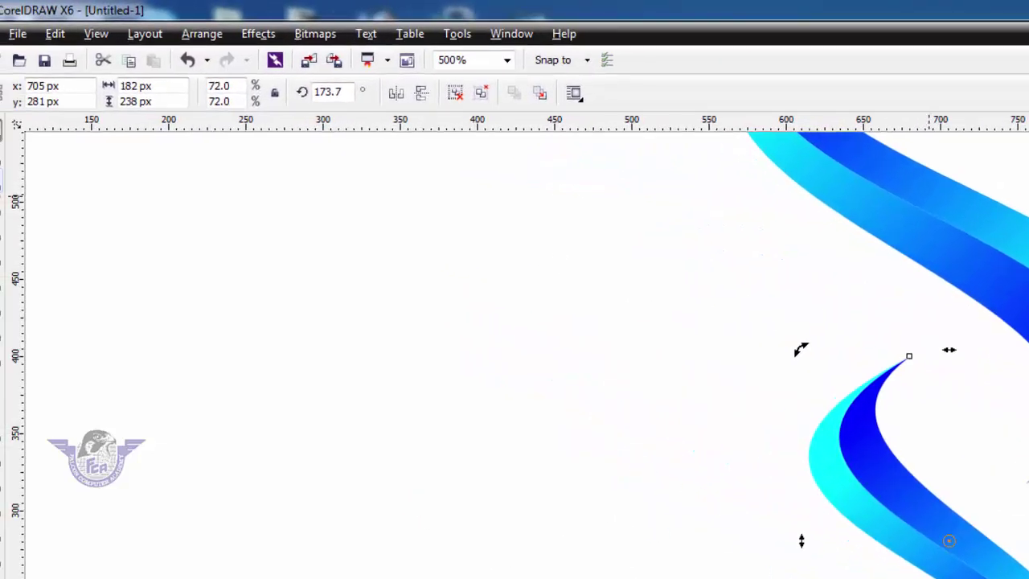
- Draw a closed, rounded connector outline of about 159 × 140 px with the Pen tool, spanning the hollow between the swooshes
{"action": "left_click", "coordinate": [24, 251]}
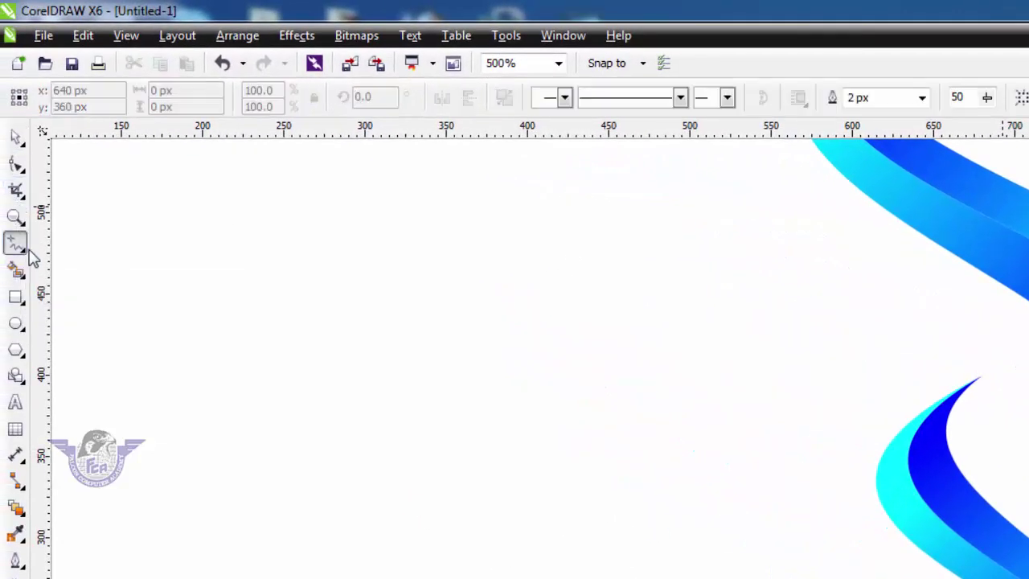
{"action": "left_click", "coordinate": [24, 251]}
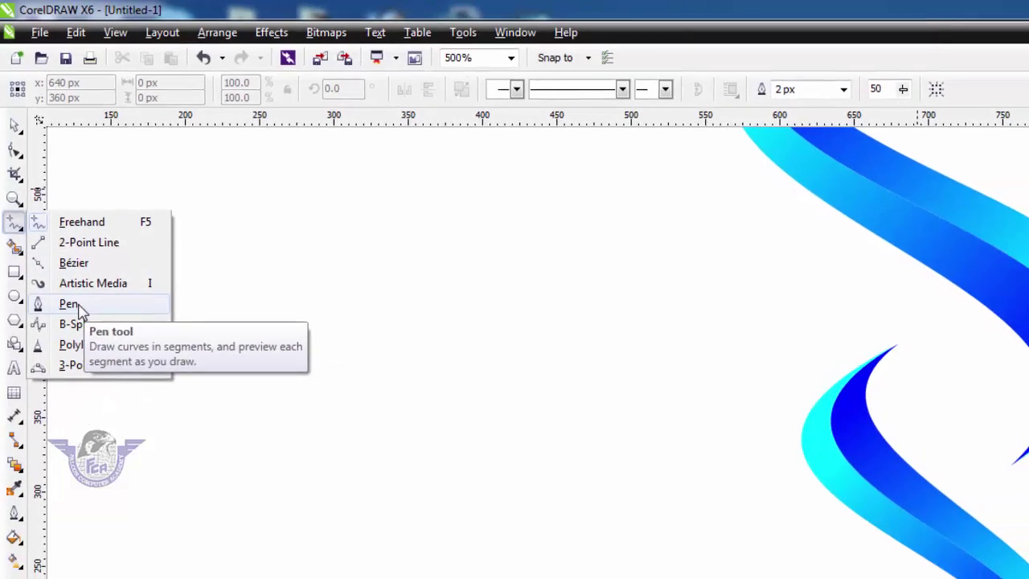
{"action": "left_click", "coordinate": [91, 332]}
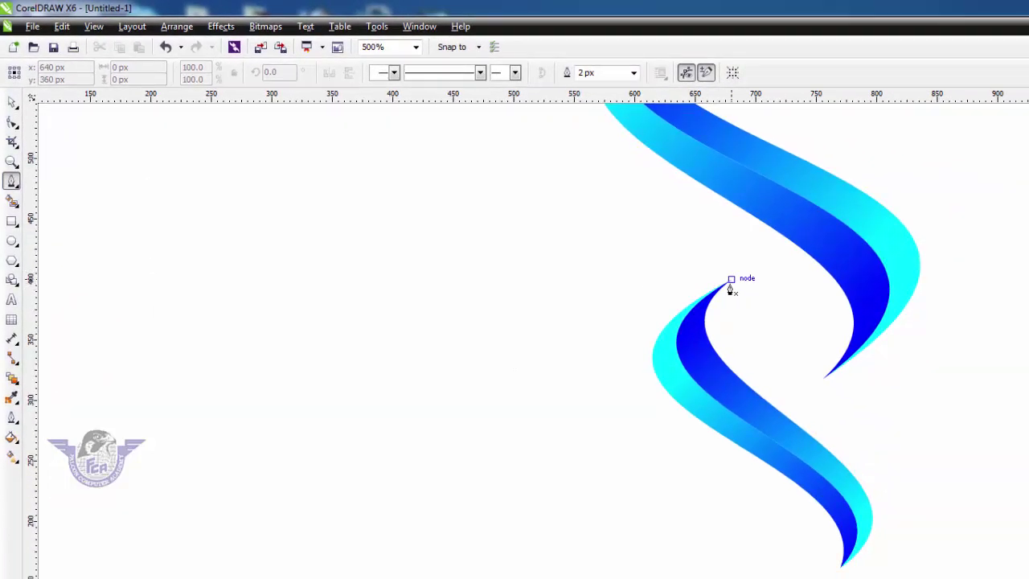
{"action": "left_click", "coordinate": [730, 280]}
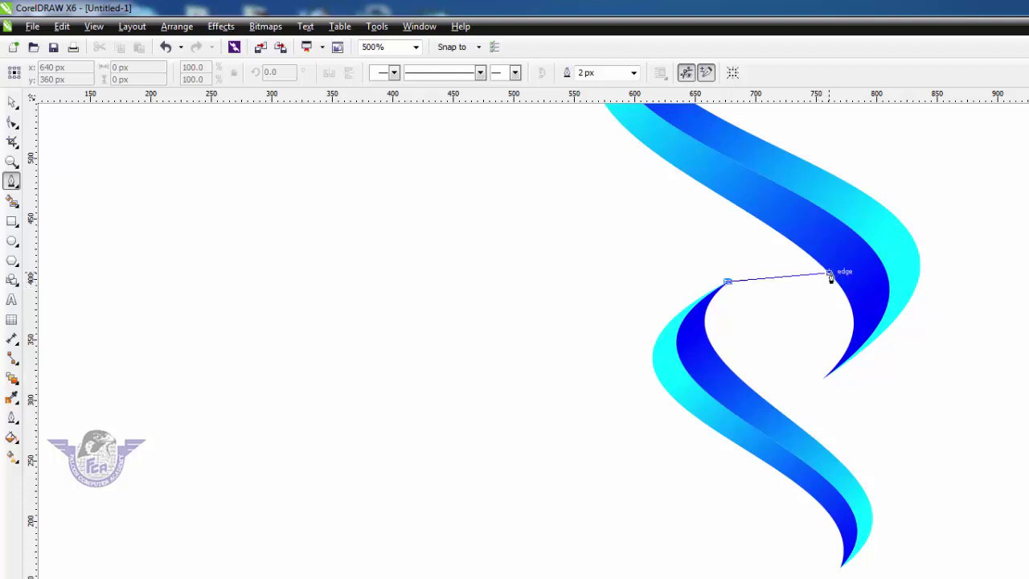
{"action": "left_click_drag", "start_coordinate": [835, 274], "coordinate": [866, 211]}
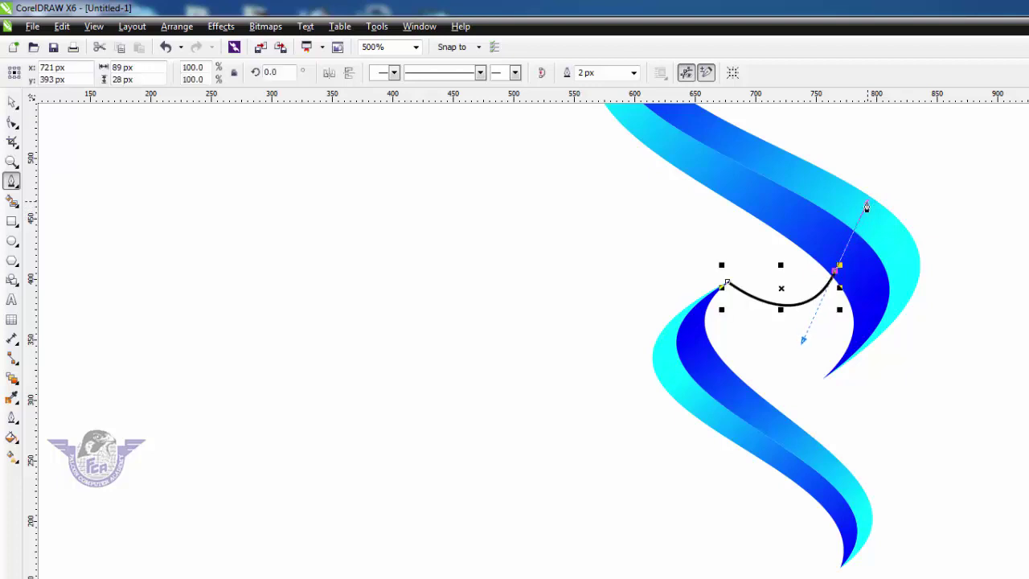
{"action": "left_click", "coordinate": [889, 287]}
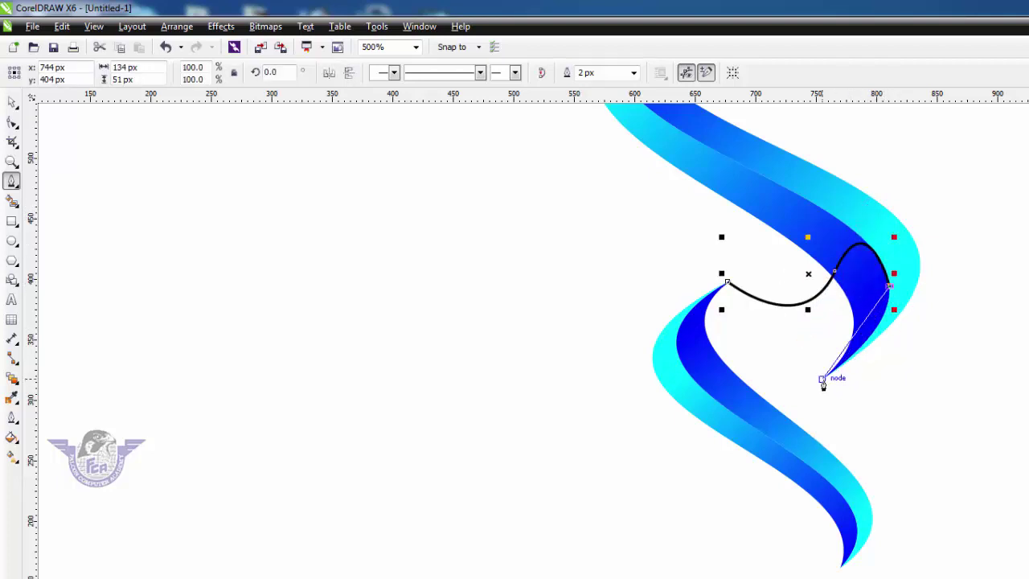
{"action": "left_click", "coordinate": [824, 378]}
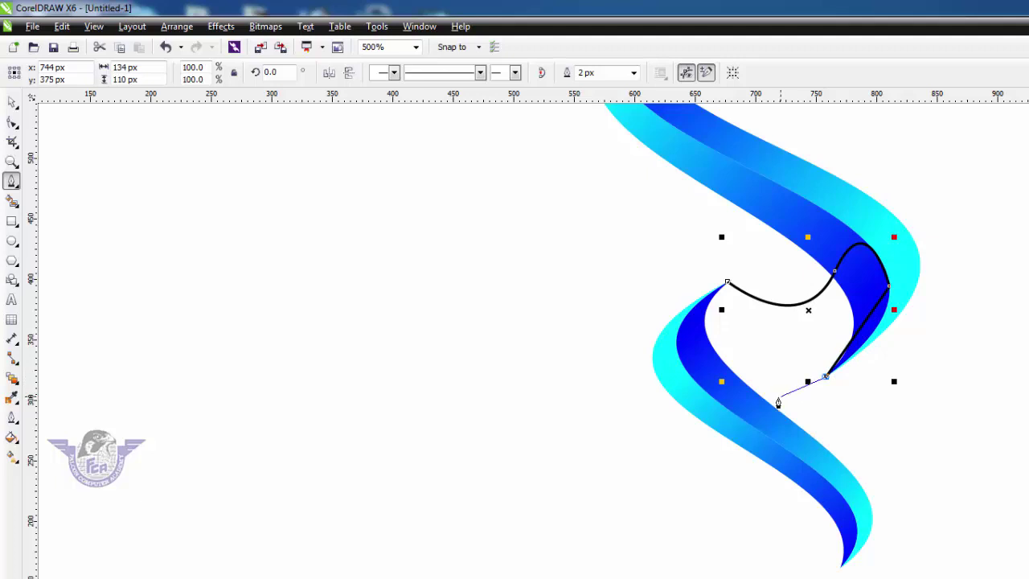
{"action": "left_click_drag", "start_coordinate": [761, 401], "coordinate": [722, 374]}
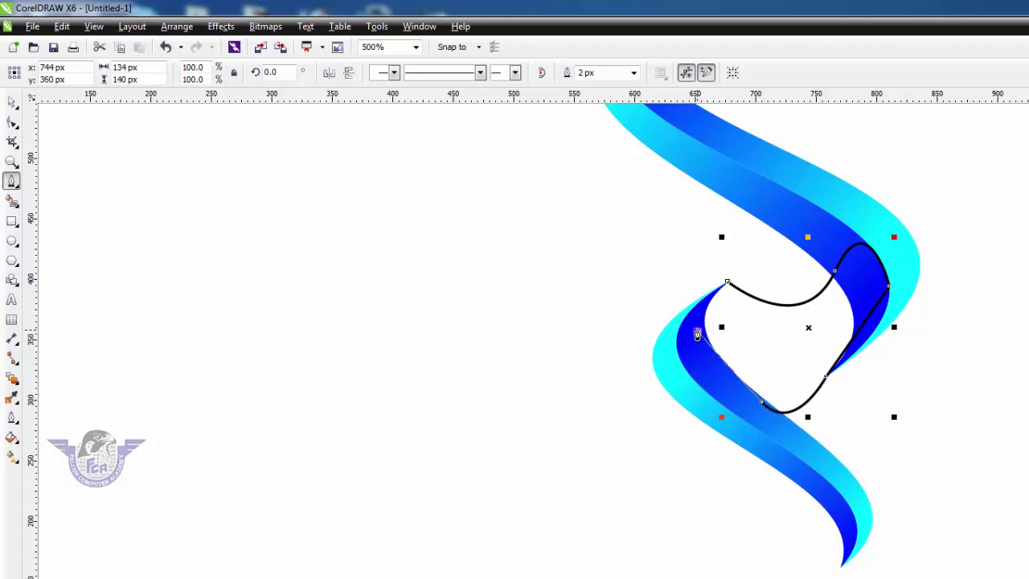
{"action": "left_click", "coordinate": [697, 333]}
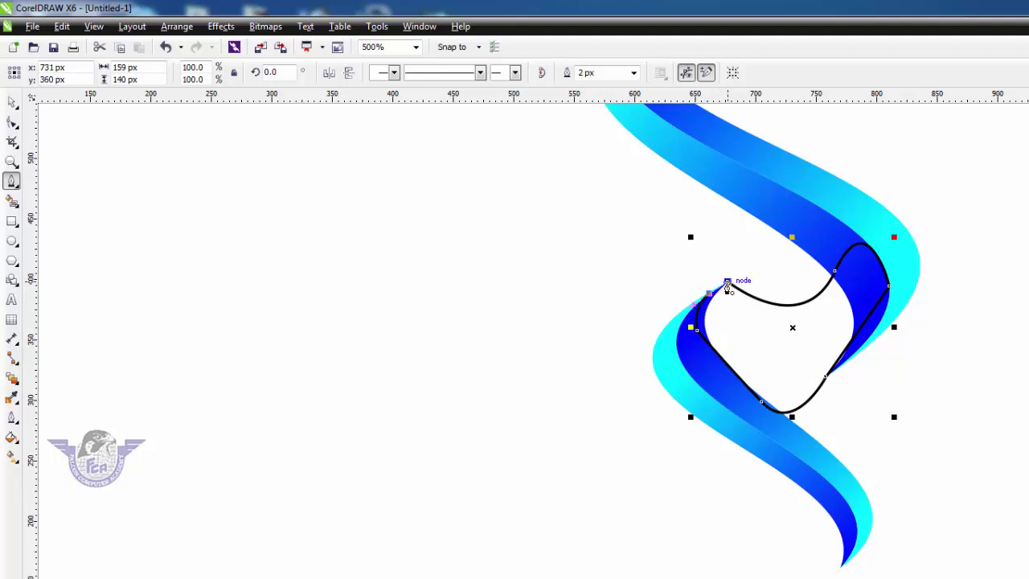
{"action": "left_click", "coordinate": [727, 283]}
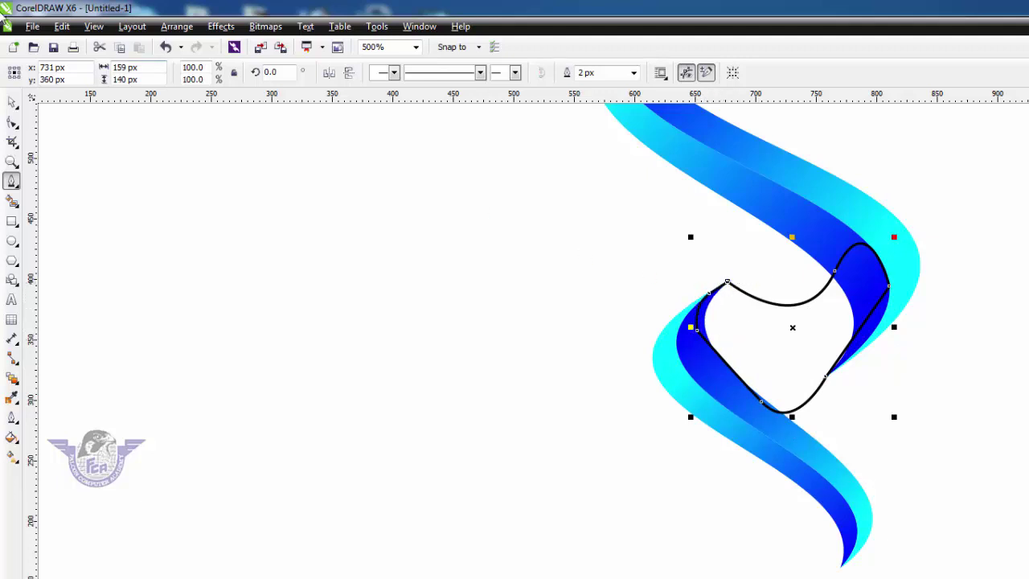
{"action": "left_click", "coordinate": [12, 102]}
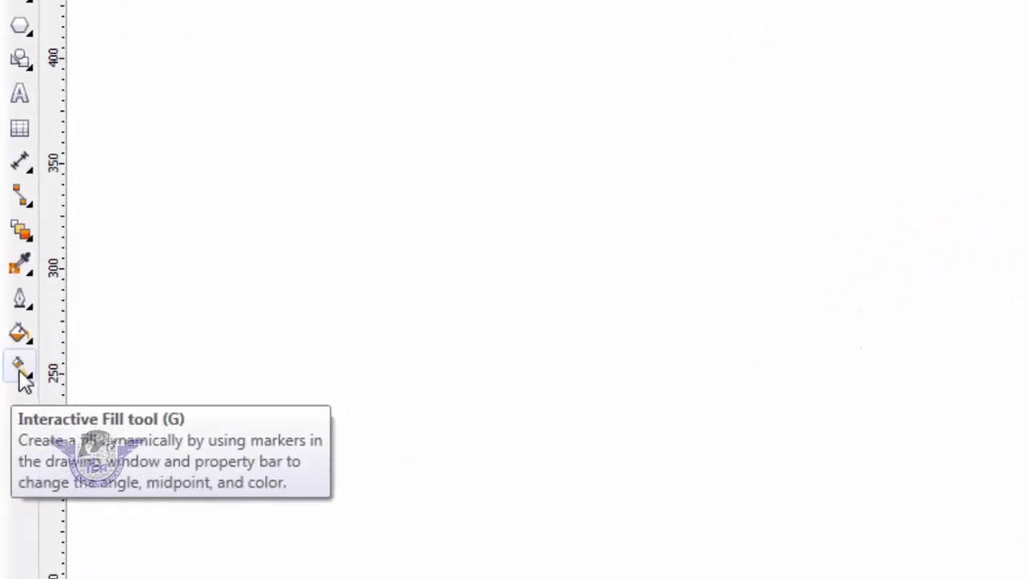
- Give the connector a linear black-to-magenta-to-black fountain fill, then realign the gradient across the shape
{"action": "left_click", "coordinate": [20, 370]}
{"action": "left_click_drag", "start_coordinate": [748, 335], "coordinate": [884, 305]}
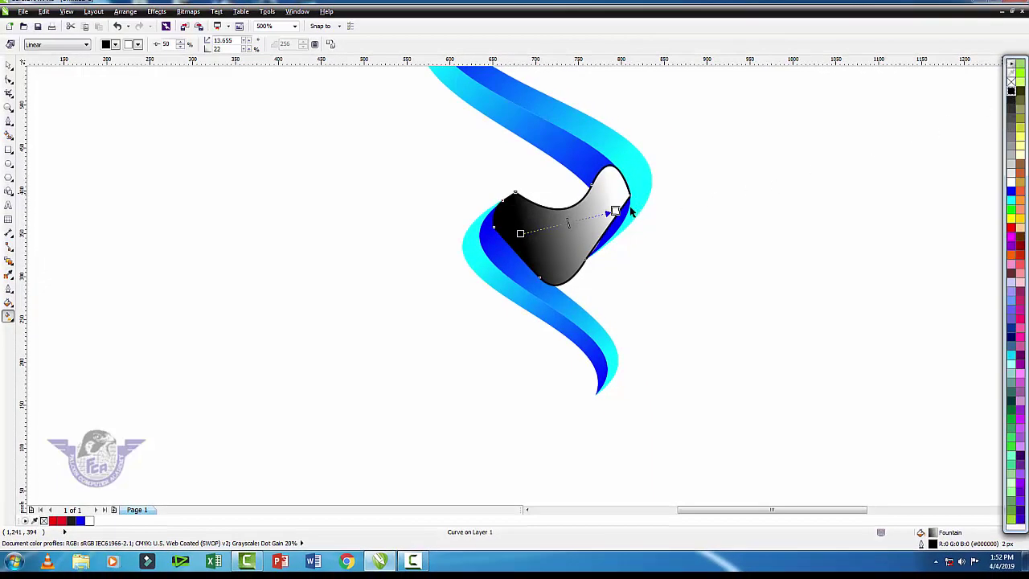
{"action": "left_click_drag", "start_coordinate": [614, 210], "coordinate": [614, 211]}
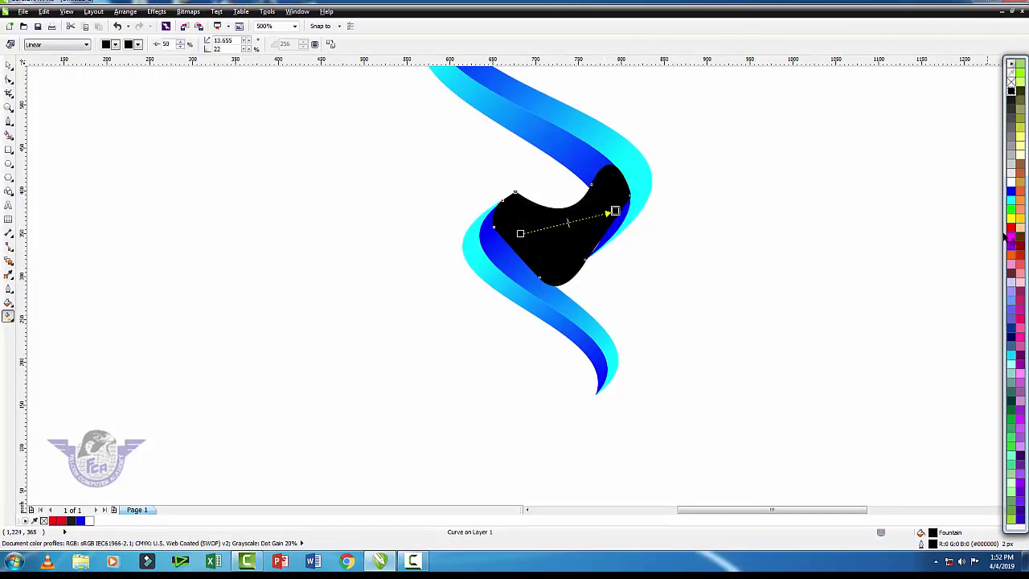
{"action": "left_click", "coordinate": [1020, 309]}
{"action": "mouse_move", "coordinate": [579, 228]}
{"action": "left_mouse_down"}
{"action": "mouse_move", "coordinate": [568, 222]}
{"action": "mouse_move", "coordinate": [645, 182]}
{"action": "left_mouse_up"}
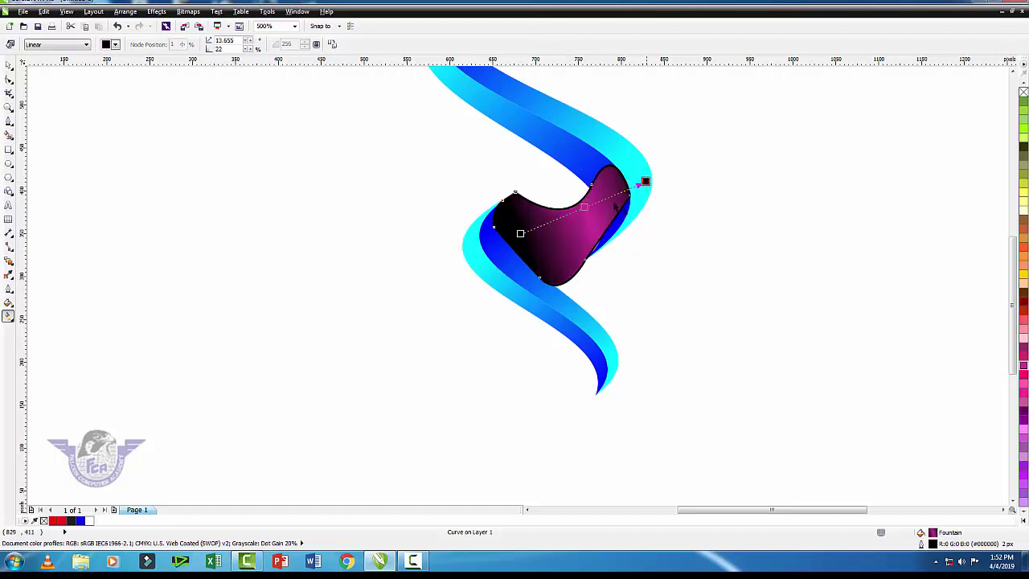
{"action": "left_click_drag", "start_coordinate": [521, 233], "coordinate": [499, 239]}
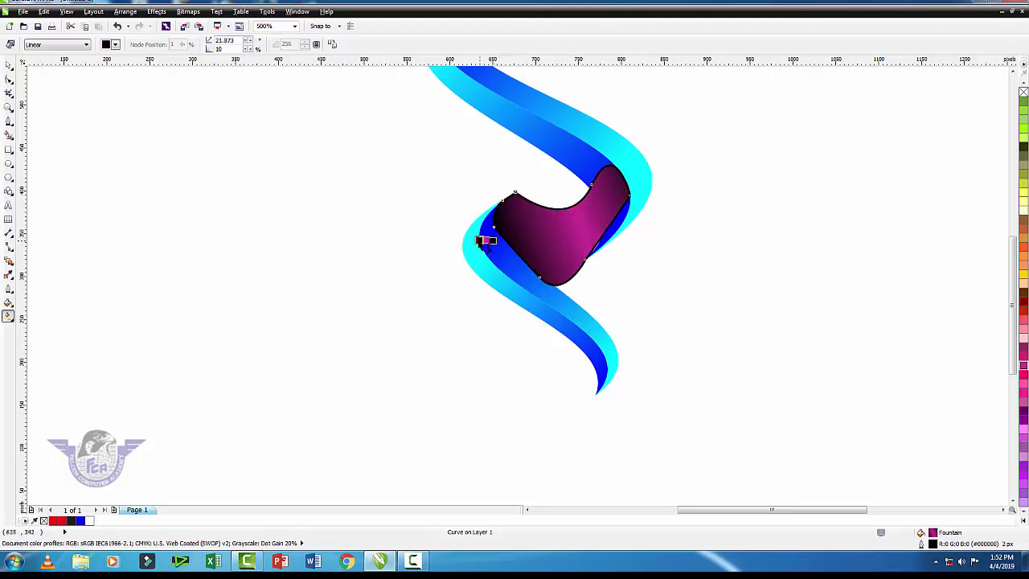
{"action": "left_click_drag", "start_coordinate": [489, 234], "coordinate": [618, 195]}
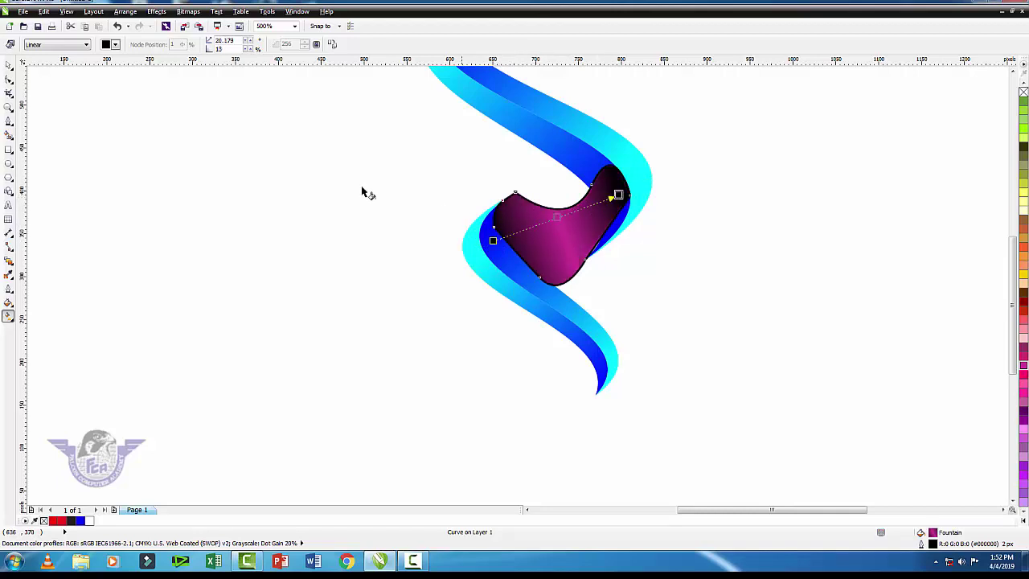
{"action": "left_click", "coordinate": [8, 65]}
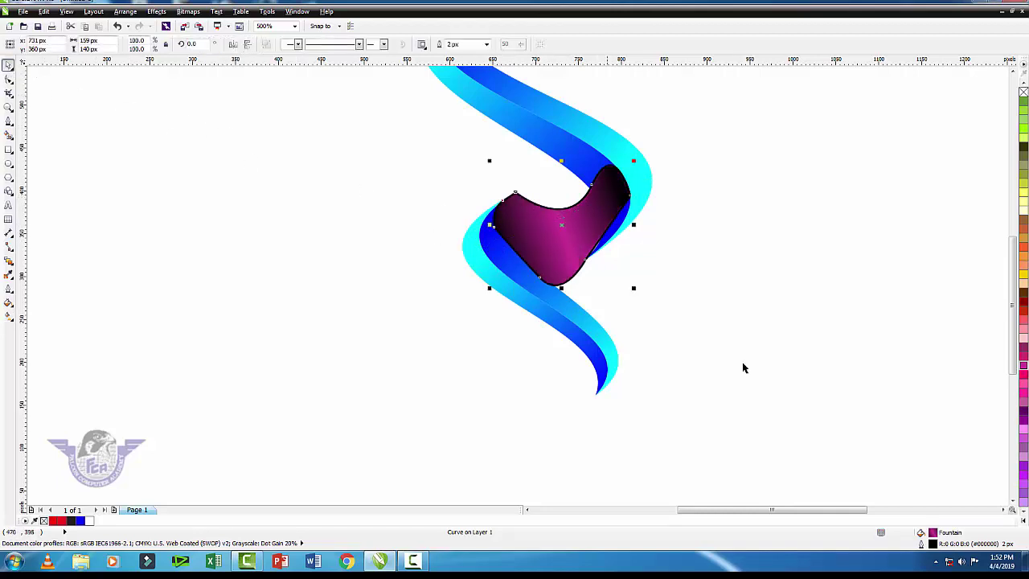
- Send the magenta connector back one step (Ctrl+PgDn) and remove its outline
{"action": "left_click", "coordinate": [710, 335]}
{"action": "left_click", "coordinate": [554, 236]}
{"action": "key", "text": "ctrl+Page_Down"}
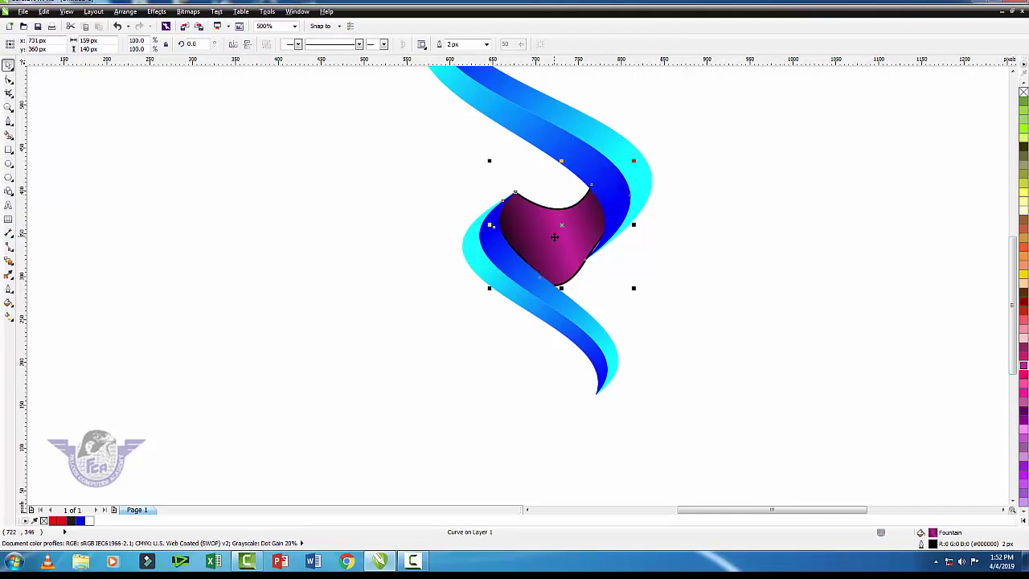
{"action": "right_click", "coordinate": [1023, 91]}
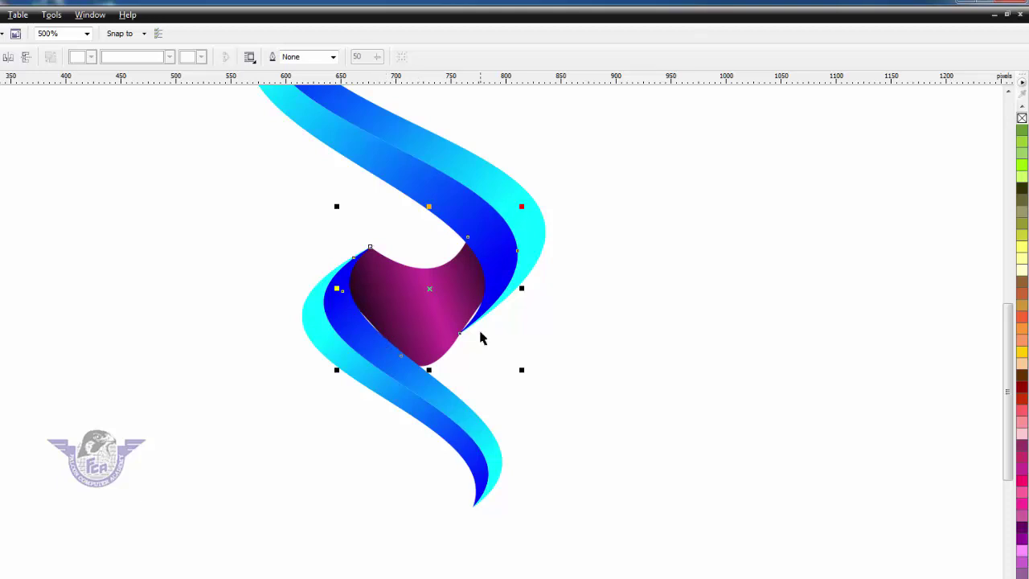
- Toggle the connector between rotation and scaling handles, leaving it unchanged
{"action": "scroll", "coordinate": [479, 338], "scroll_direction": "up", "scroll_amount": 1}
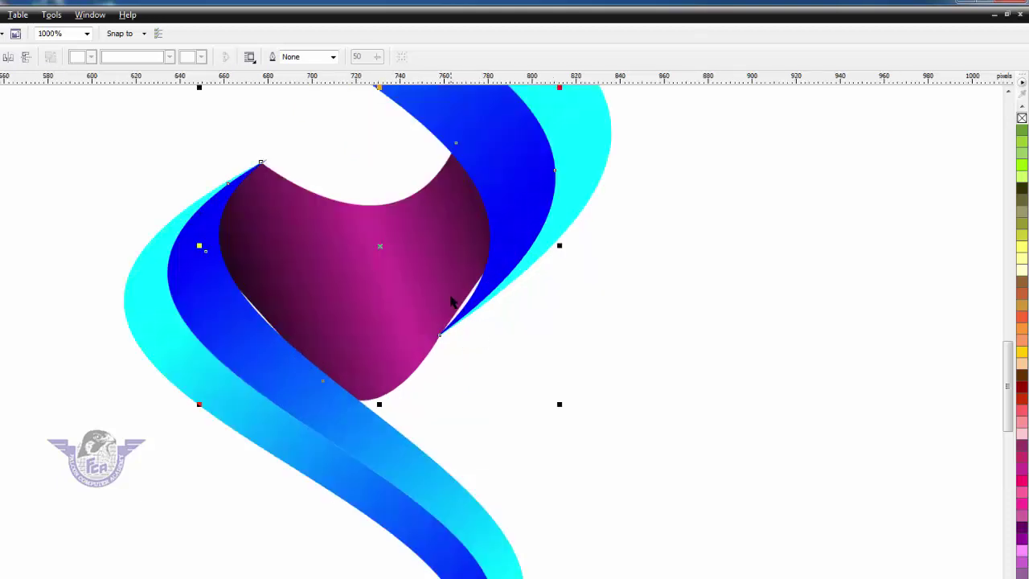
{"action": "left_click", "coordinate": [451, 299]}
{"action": "left_click", "coordinate": [452, 292]}
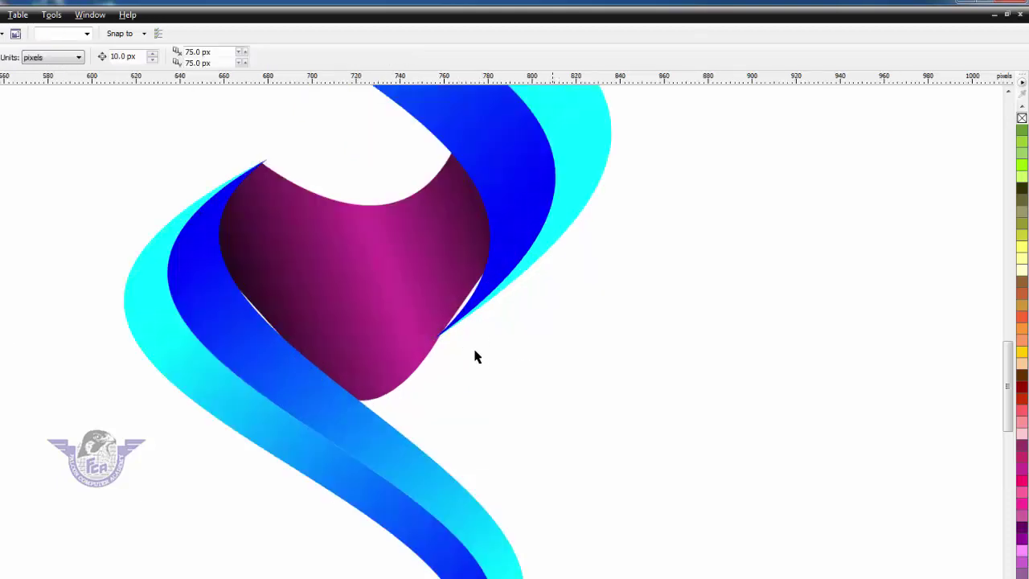
{"action": "left_click", "coordinate": [441, 309]}
{"action": "scroll", "coordinate": [441, 314], "scroll_direction": "down", "scroll_amount": 1}
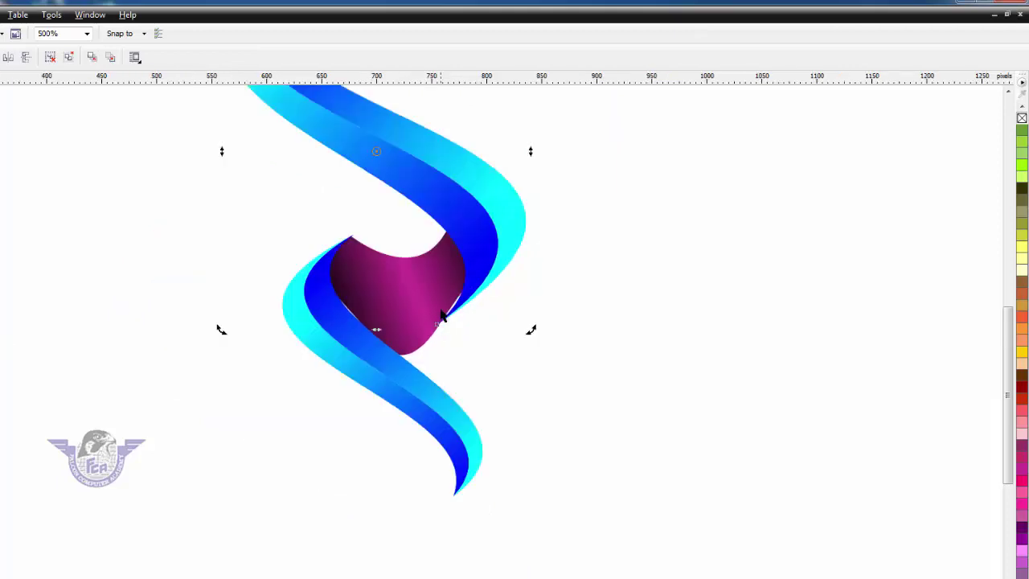
{"action": "left_click", "coordinate": [443, 308]}
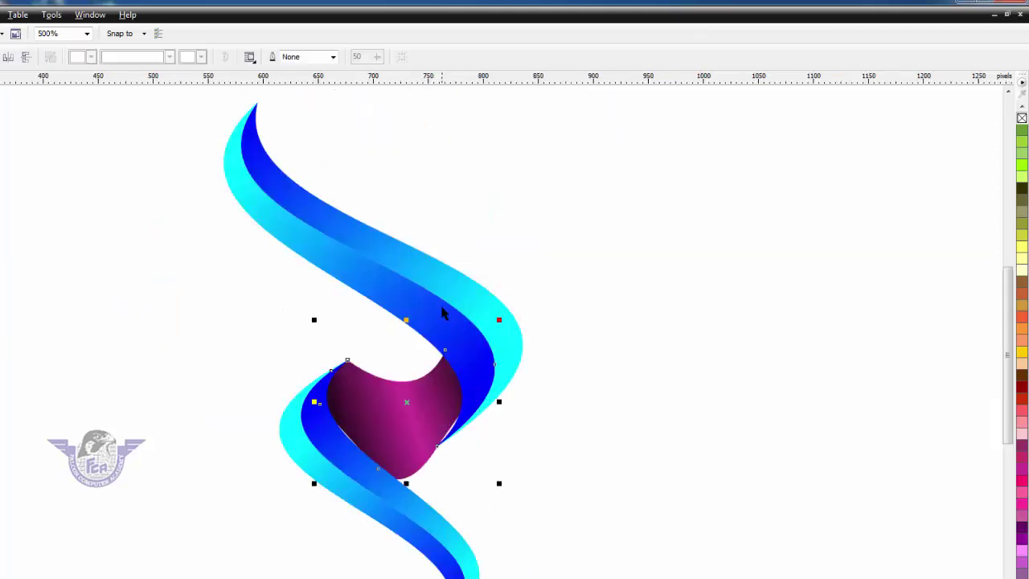
{"action": "scroll", "coordinate": [439, 440], "scroll_direction": "up", "scroll_amount": 1}
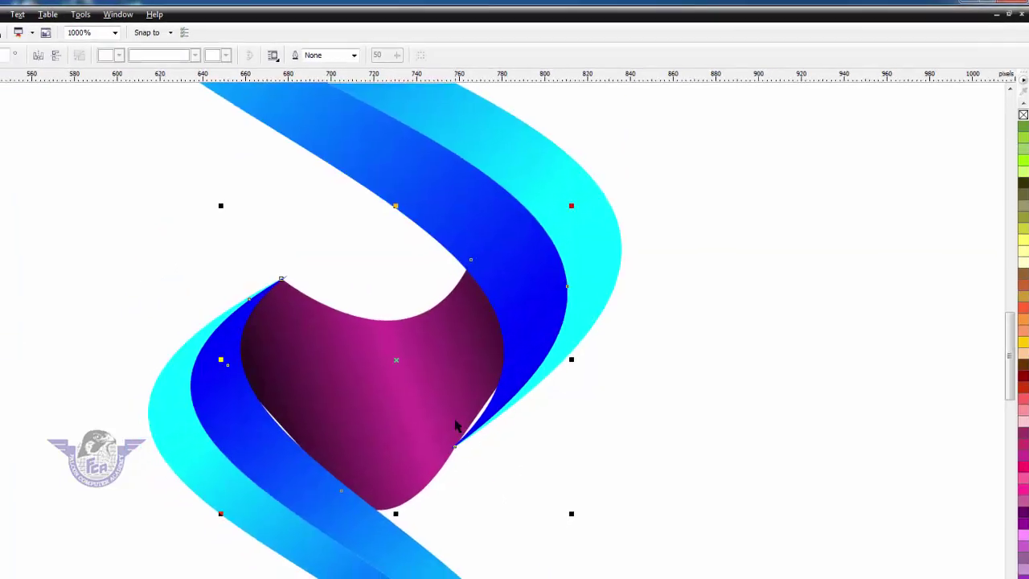
- Briefly inspect the connector's nodes, then zoom to the whole page and deselect it
{"action": "left_click", "coordinate": [8, 82]}
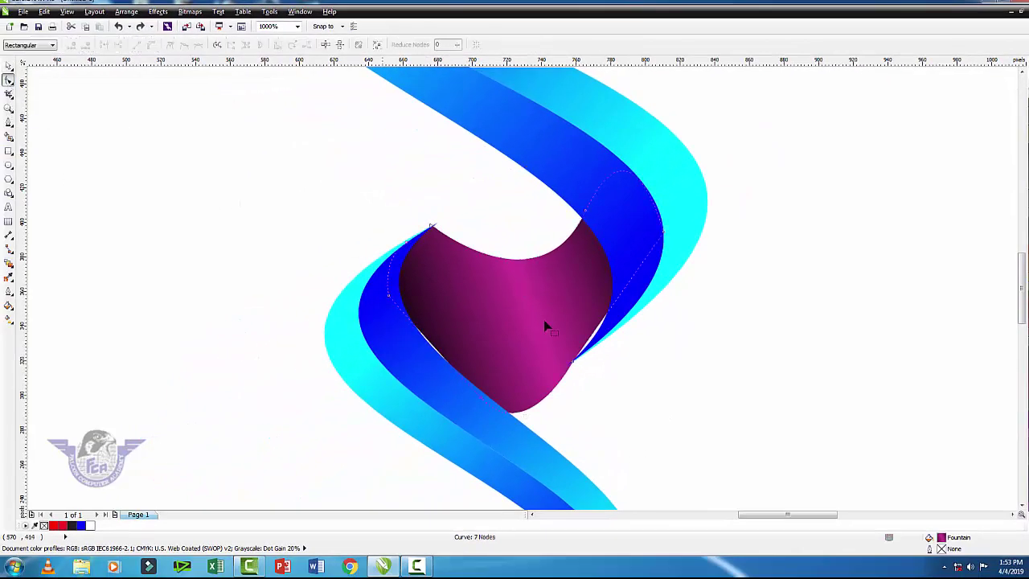
{"action": "left_click", "coordinate": [582, 356]}
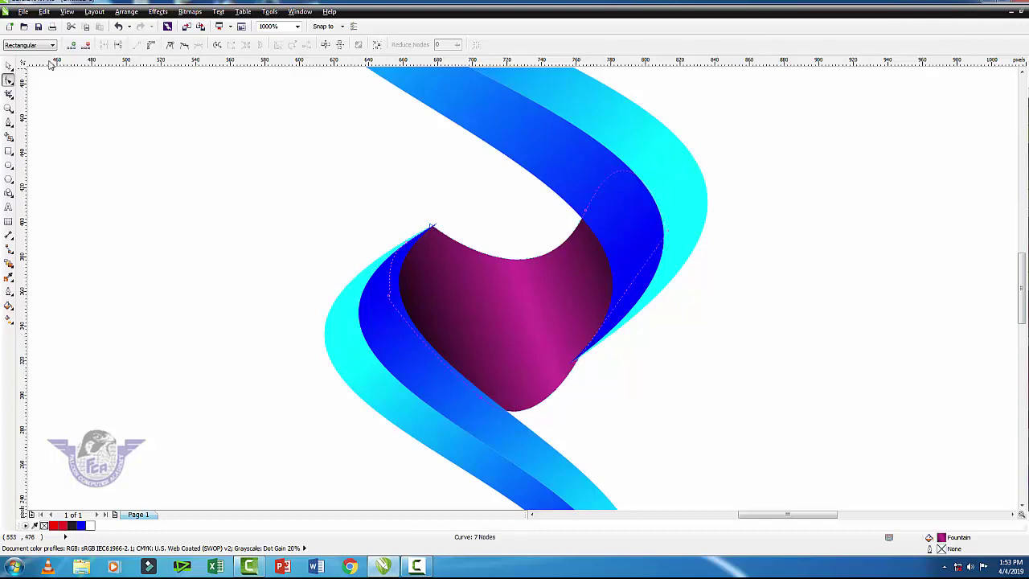
{"action": "left_click", "coordinate": [8, 66]}
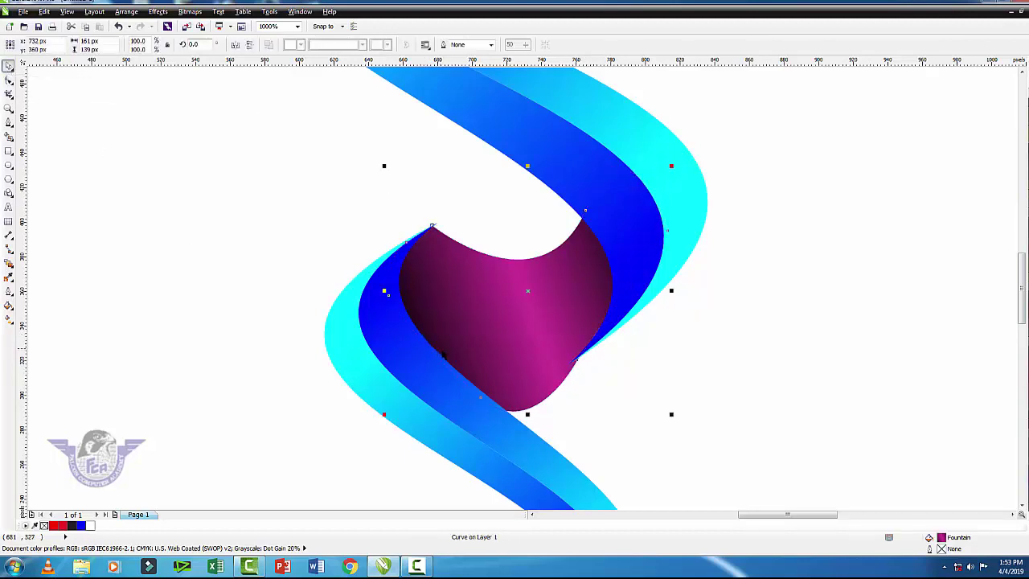
{"action": "key", "text": "shift+F4"}
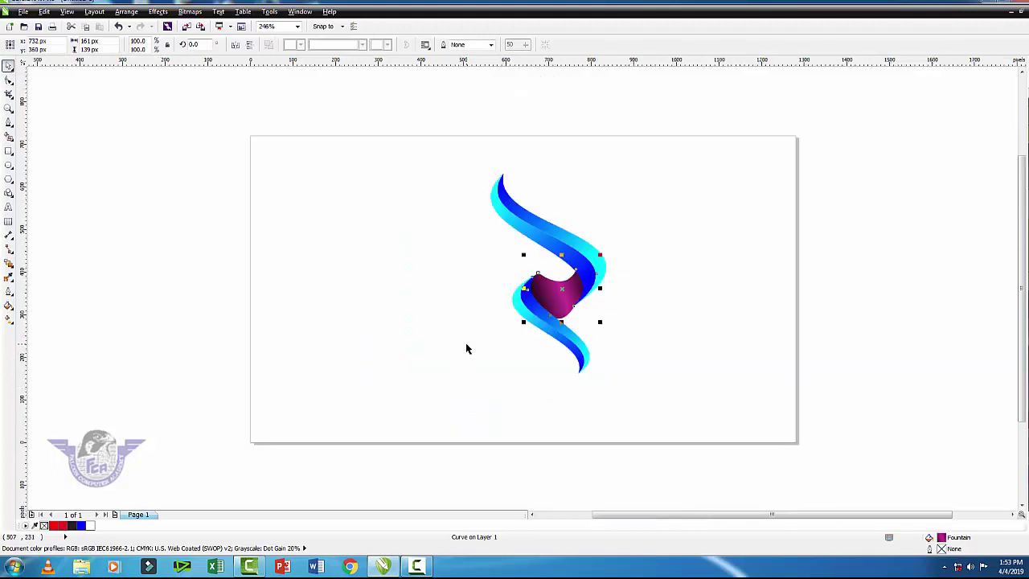
{"action": "left_click", "coordinate": [467, 348]}
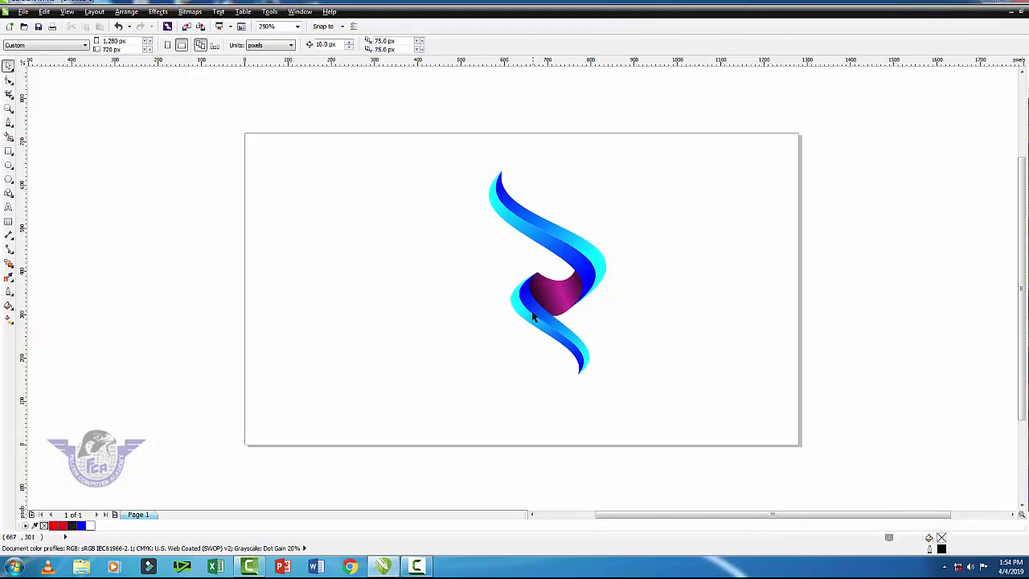
{"action": "scroll", "coordinate": [533, 316], "scroll_direction": "up", "scroll_amount": 3}
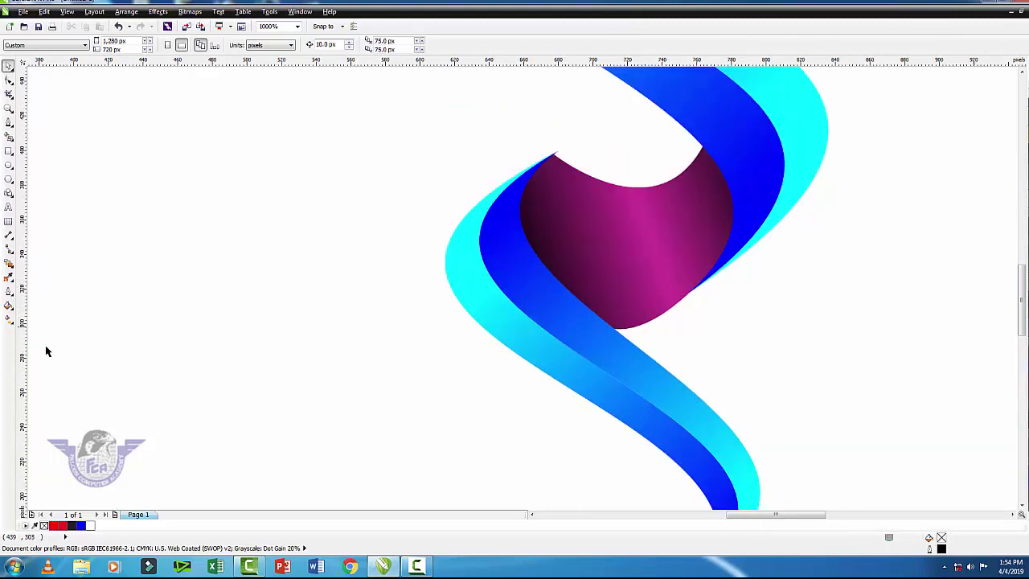
- Adjust the lower ribbon group's blue-to-cyan gradient, then ungroup it into separate strips with Ctrl+U
{"action": "left_click", "coordinate": [537, 278]}
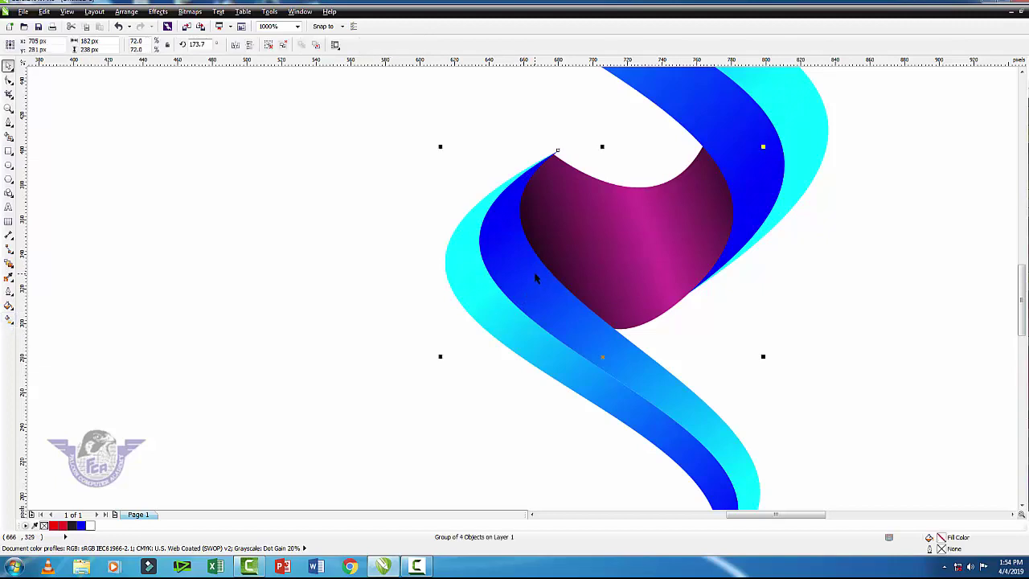
{"action": "left_click", "coordinate": [9, 319]}
{"action": "left_click_drag", "start_coordinate": [524, 284], "coordinate": [643, 372]}
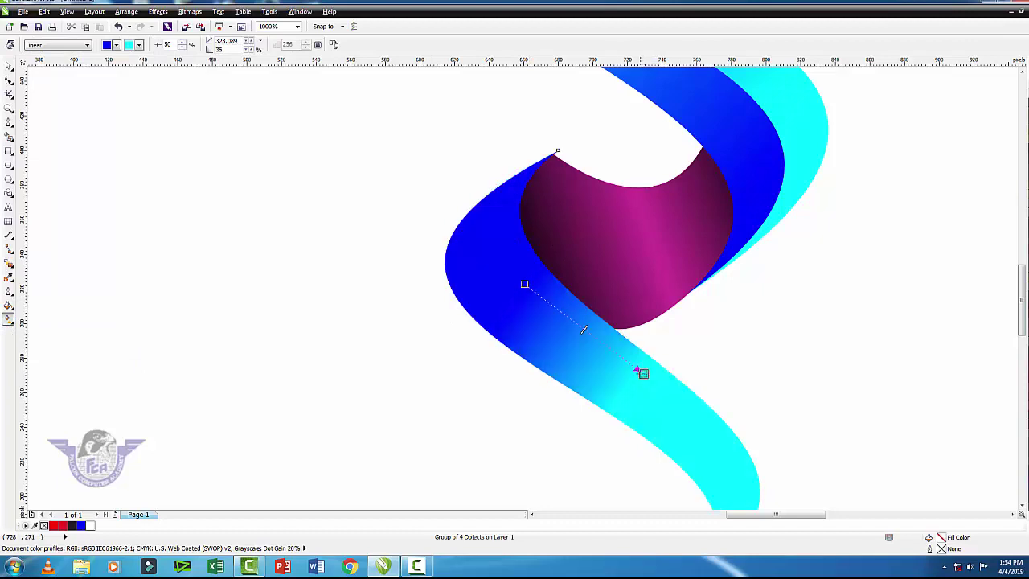
{"action": "left_click_drag", "start_coordinate": [643, 373], "coordinate": [596, 363]}
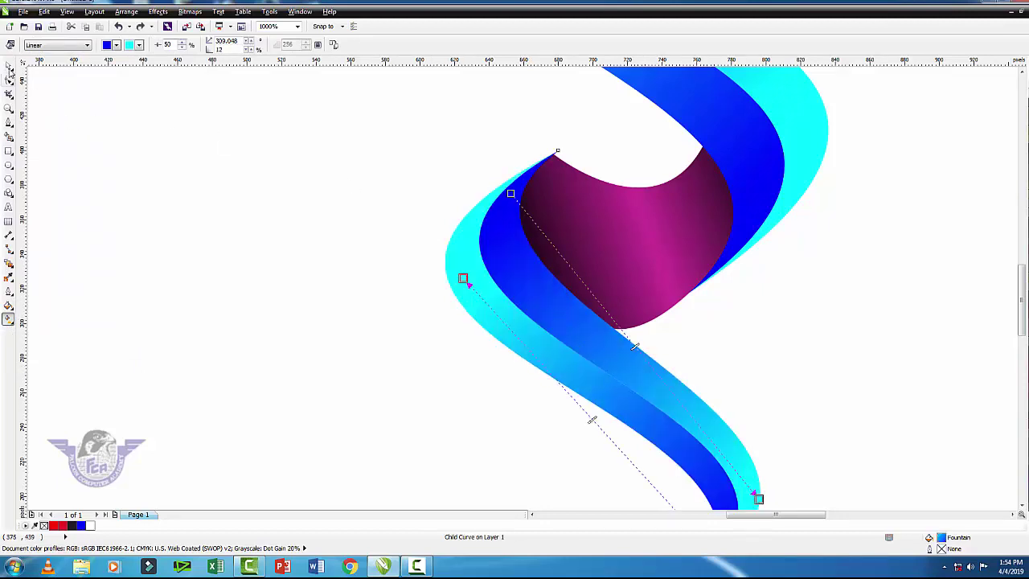
{"action": "left_click", "coordinate": [8, 67]}
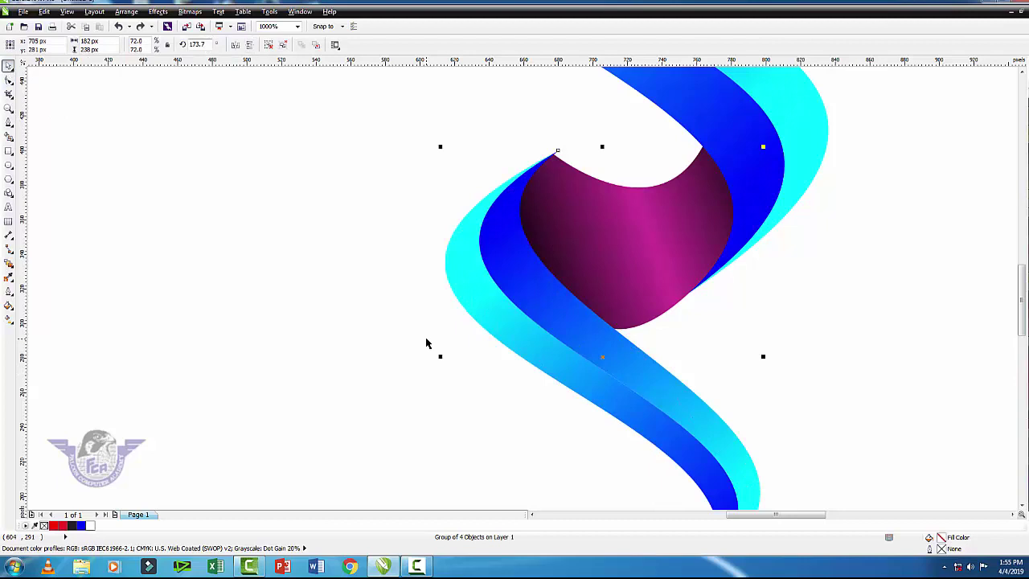
{"action": "key", "text": "ctrl+u"}
{"action": "left_click", "coordinate": [398, 286]}
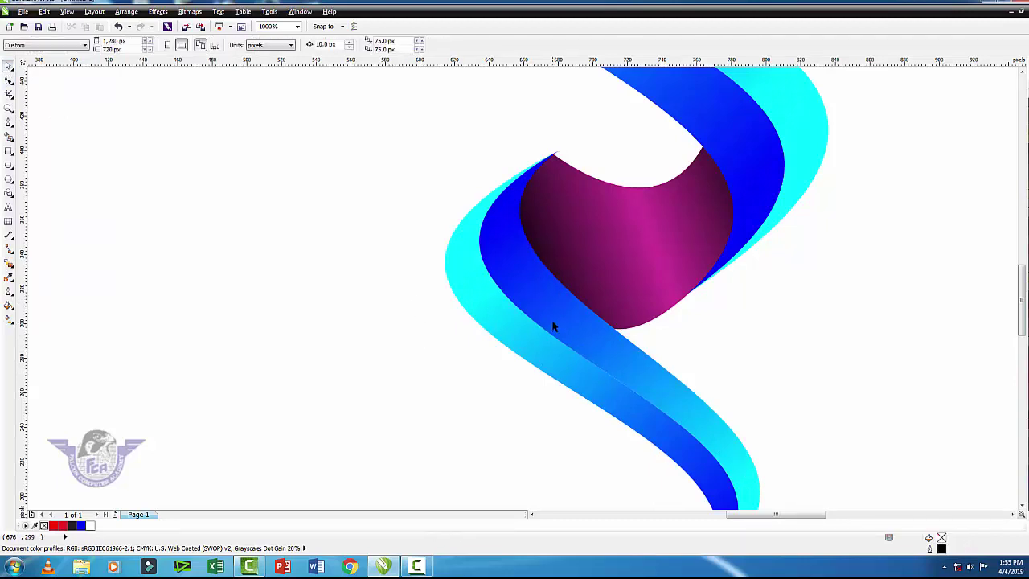
{"action": "left_click", "coordinate": [553, 323]}
- Recolour the inner lower strip with a yellow-to-orange gradient
{"action": "left_click", "coordinate": [9, 319]}
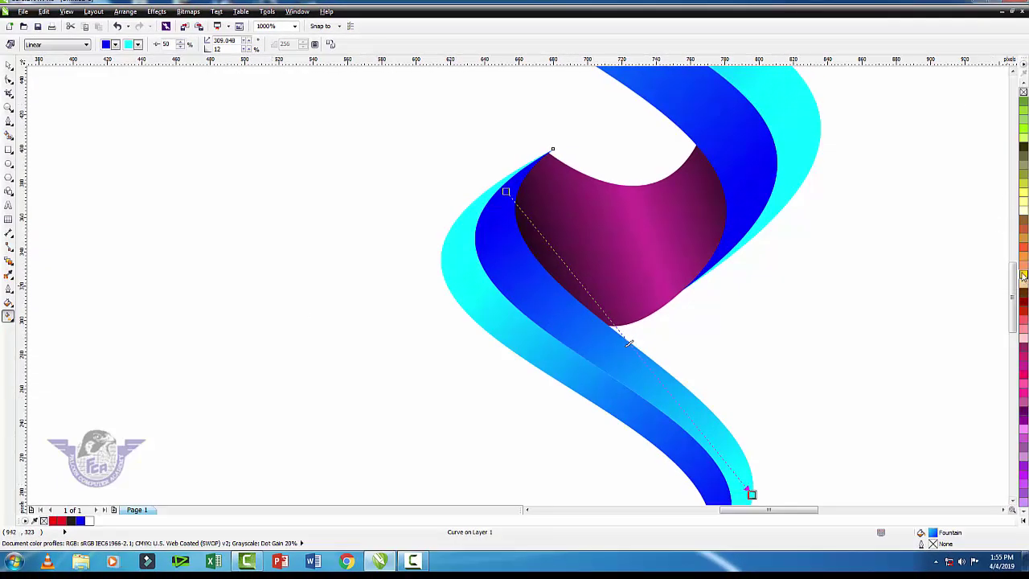
{"action": "left_click_drag", "start_coordinate": [506, 196], "coordinate": [504, 193]}
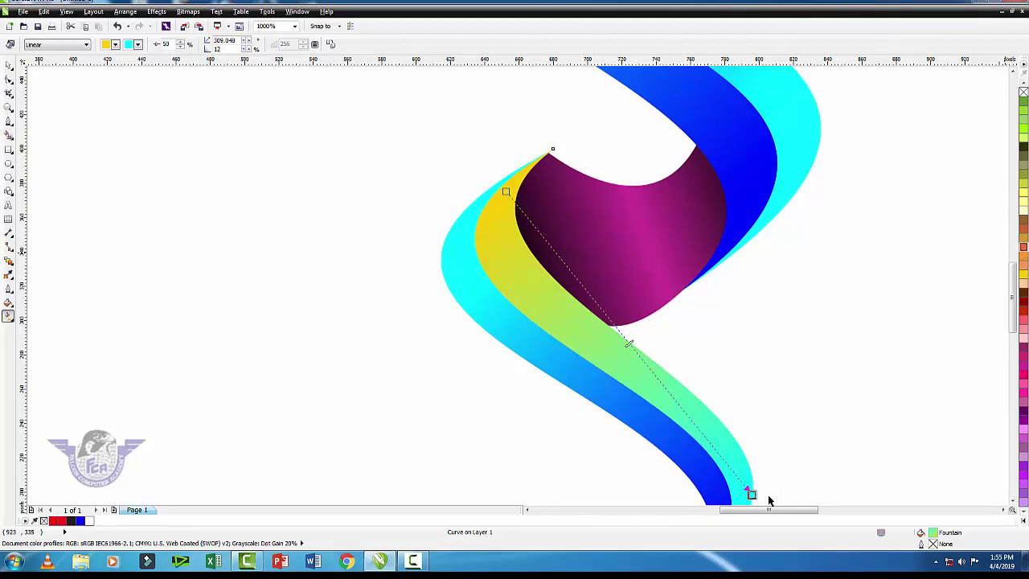
{"action": "left_click_drag", "start_coordinate": [769, 500], "coordinate": [751, 471]}
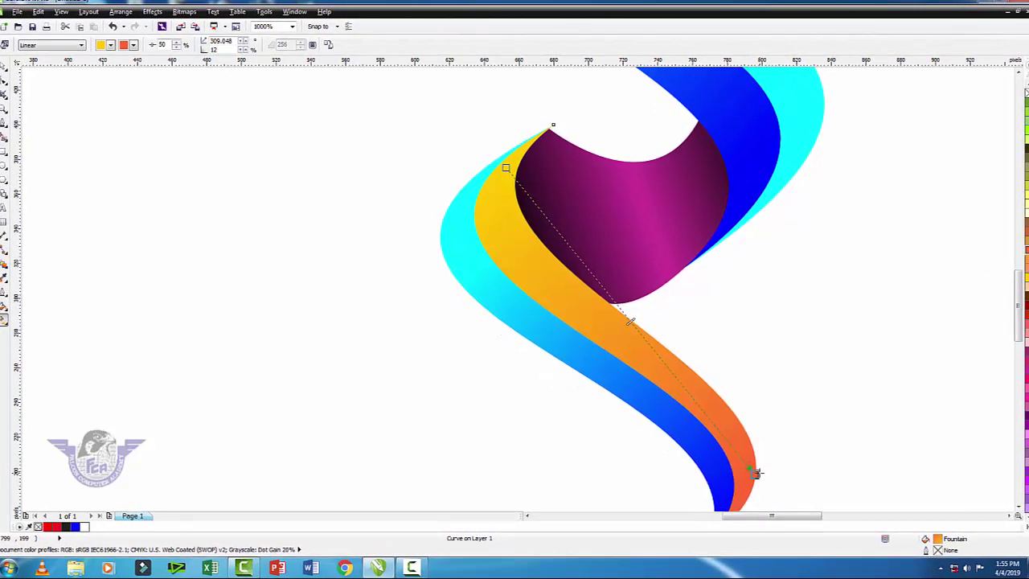
- Give the outer lower strip a red-orange-to-yellow gradient with its start node moved up-left
{"action": "left_click", "coordinate": [685, 430]}
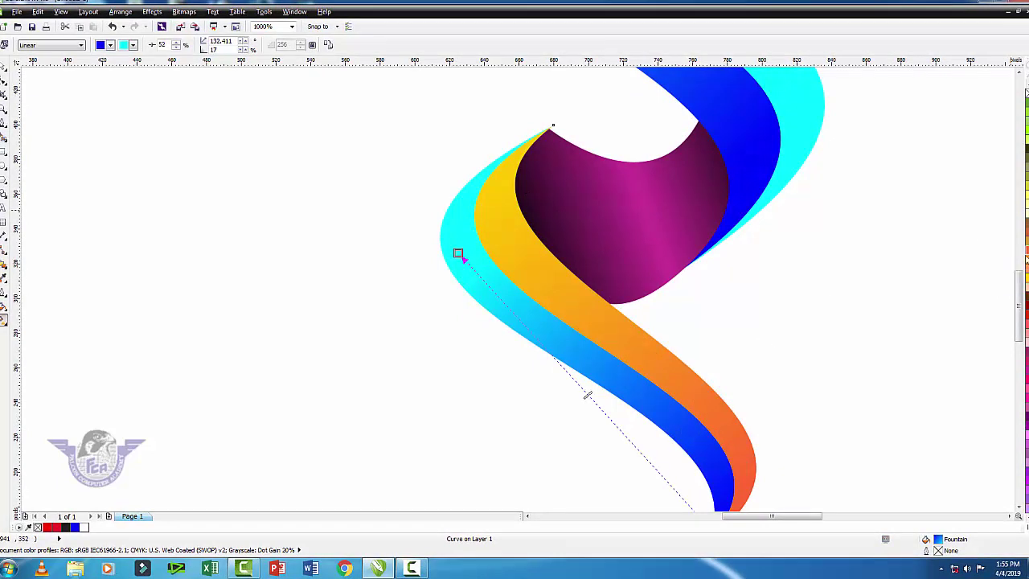
{"action": "left_click_drag", "start_coordinate": [458, 254], "coordinate": [459, 254]}
{"action": "scroll", "coordinate": [531, 265], "scroll_direction": "down", "scroll_amount": 2}
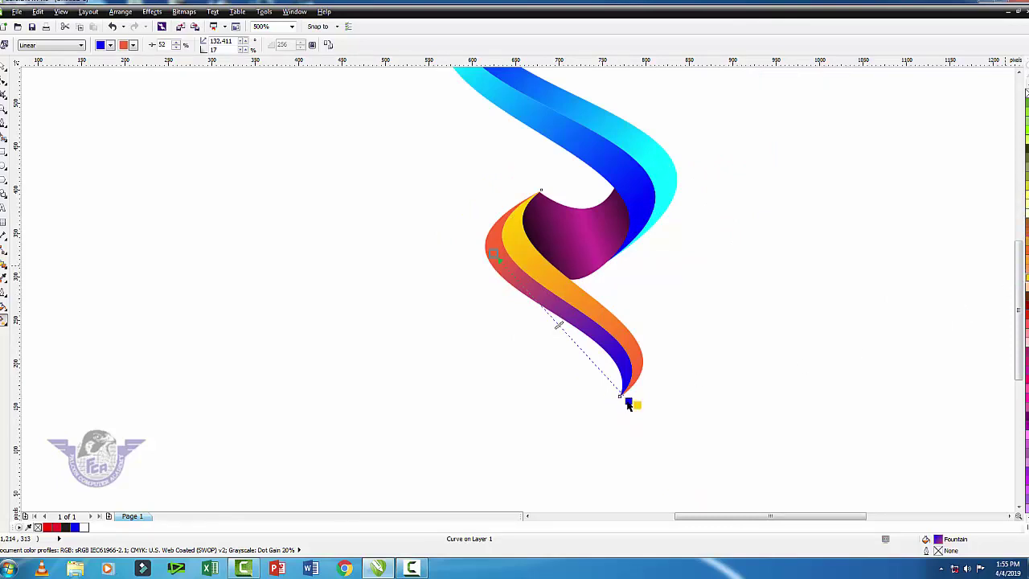
{"action": "left_click_drag", "start_coordinate": [629, 404], "coordinate": [628, 400]}
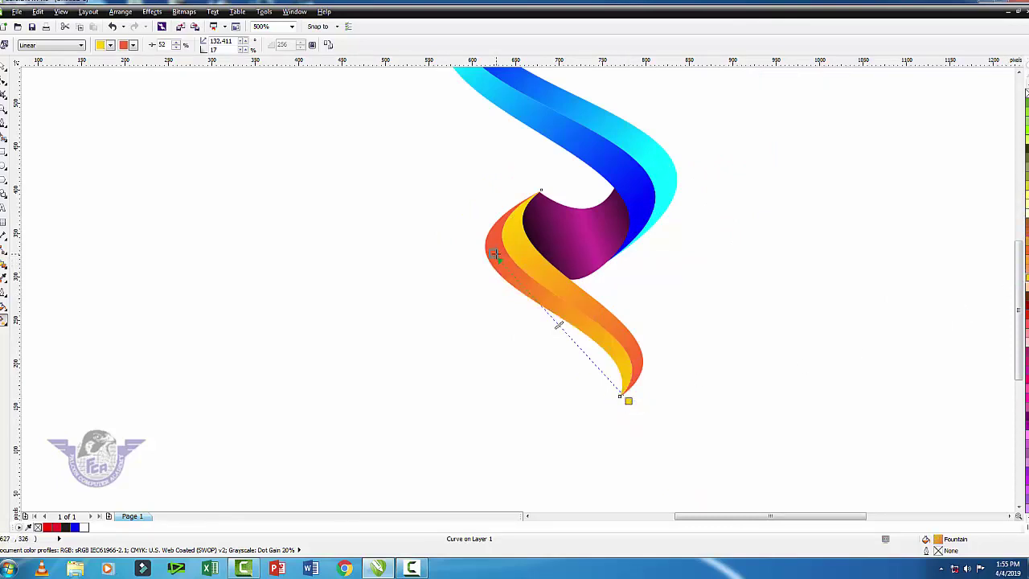
{"action": "left_click_drag", "start_coordinate": [495, 254], "coordinate": [480, 226]}
{"action": "left_click", "coordinate": [6, 69]}
{"action": "scroll", "coordinate": [271, 244], "scroll_direction": "down", "scroll_amount": 2}
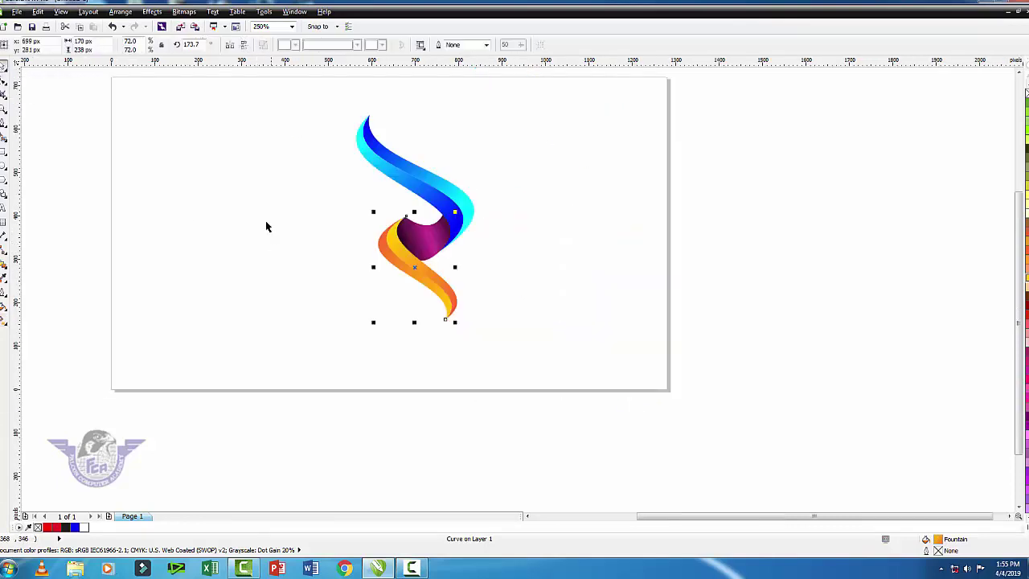
{"action": "left_click", "coordinate": [297, 120]}
{"action": "left_click_drag", "start_coordinate": [303, 102], "coordinate": [443, 261]}
{"action": "left_click_drag", "start_coordinate": [530, 372], "coordinate": [531, 372]}
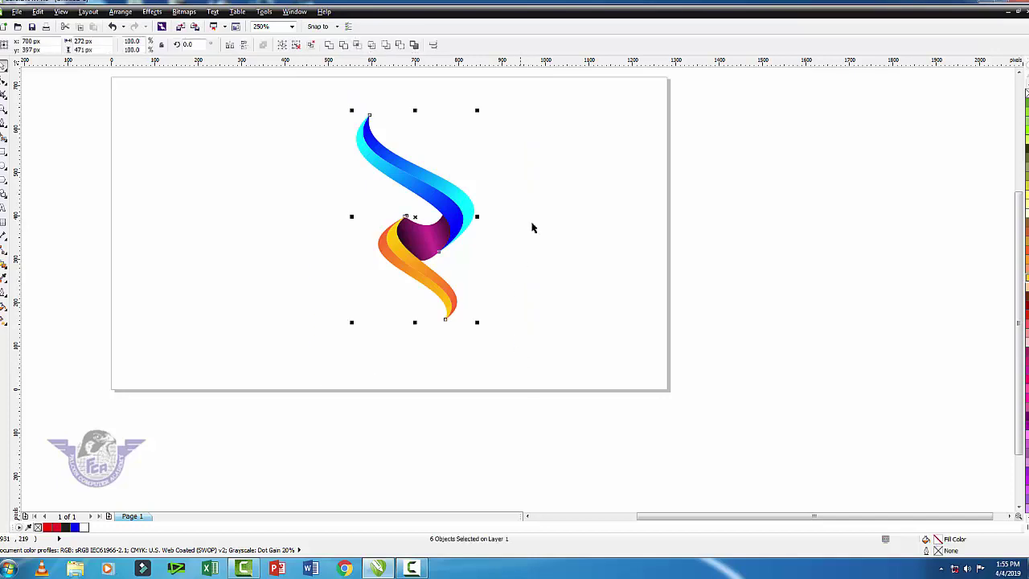
{"action": "left_click", "coordinate": [488, 199]}
{"action": "left_click", "coordinate": [461, 212]}
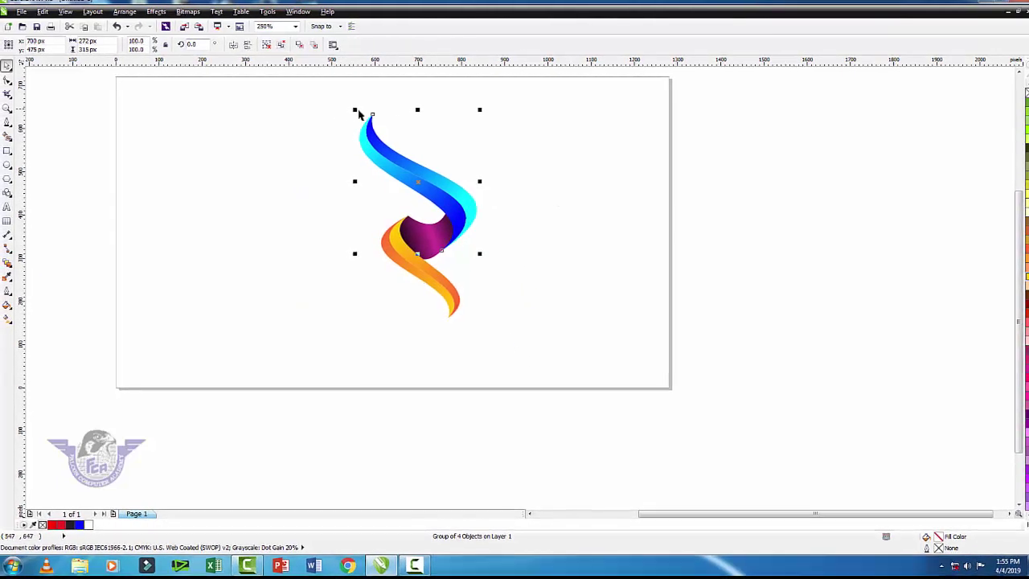
{"action": "left_click_drag", "start_coordinate": [355, 108], "coordinate": [359, 113]}
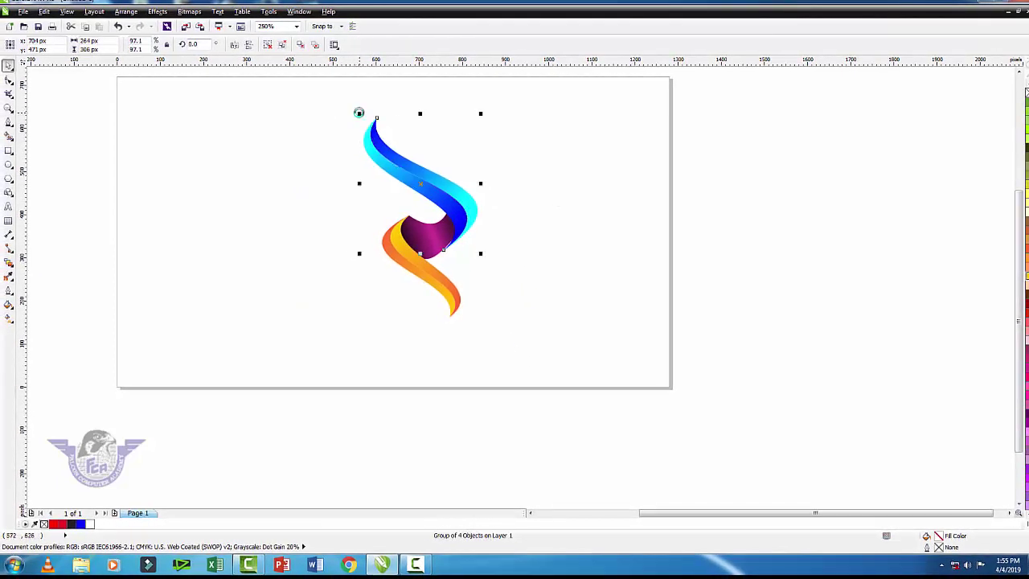
{"action": "left_click", "coordinate": [625, 210]}
{"action": "key", "text": "Tab"}
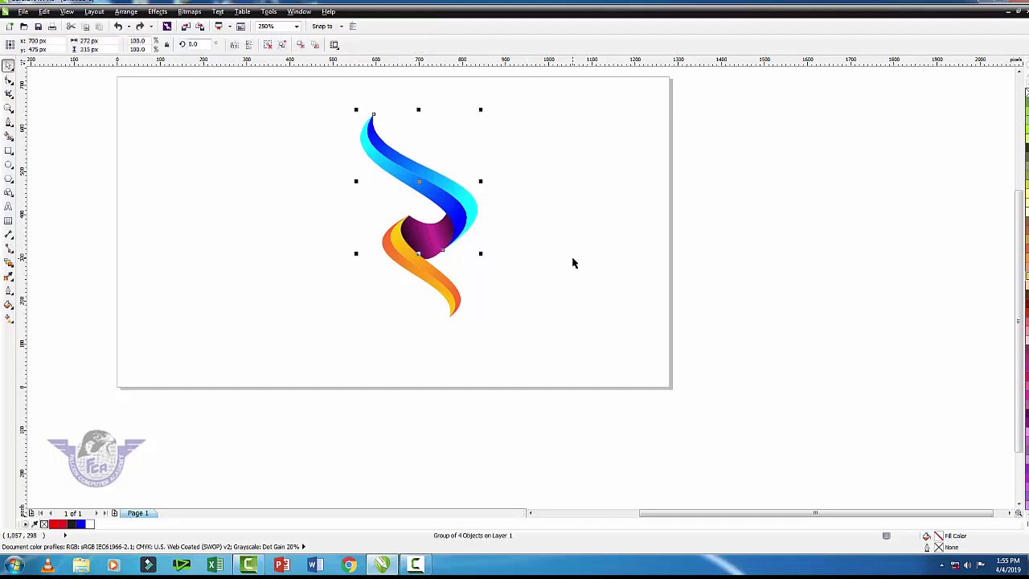
{"action": "scroll", "coordinate": [573, 261], "scroll_direction": "up", "scroll_amount": 2}
{"action": "scroll", "coordinate": [573, 261], "scroll_direction": "down", "scroll_amount": 2}
{"action": "scroll", "coordinate": [468, 255], "scroll_direction": "up", "scroll_amount": 6}
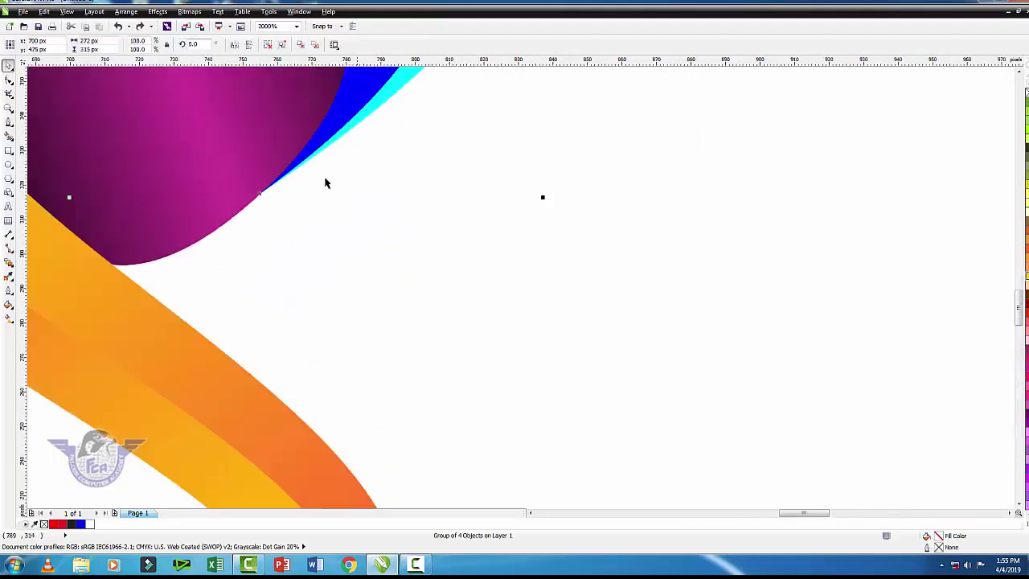
{"action": "scroll", "coordinate": [225, 153], "scroll_direction": "down", "scroll_amount": 4}
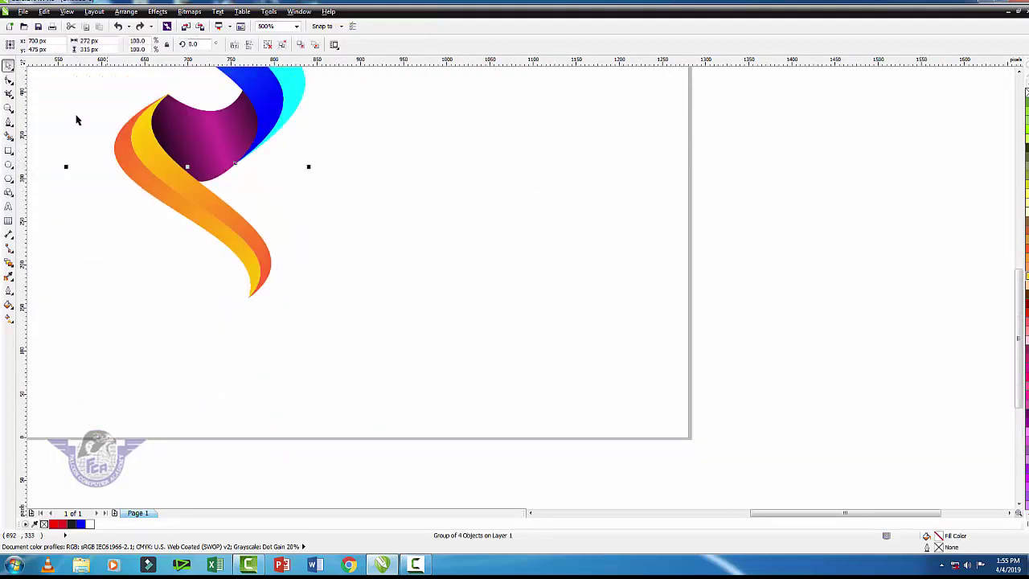
- Draw a small 75 px circle to the right of the logo
{"action": "left_click", "coordinate": [9, 164]}
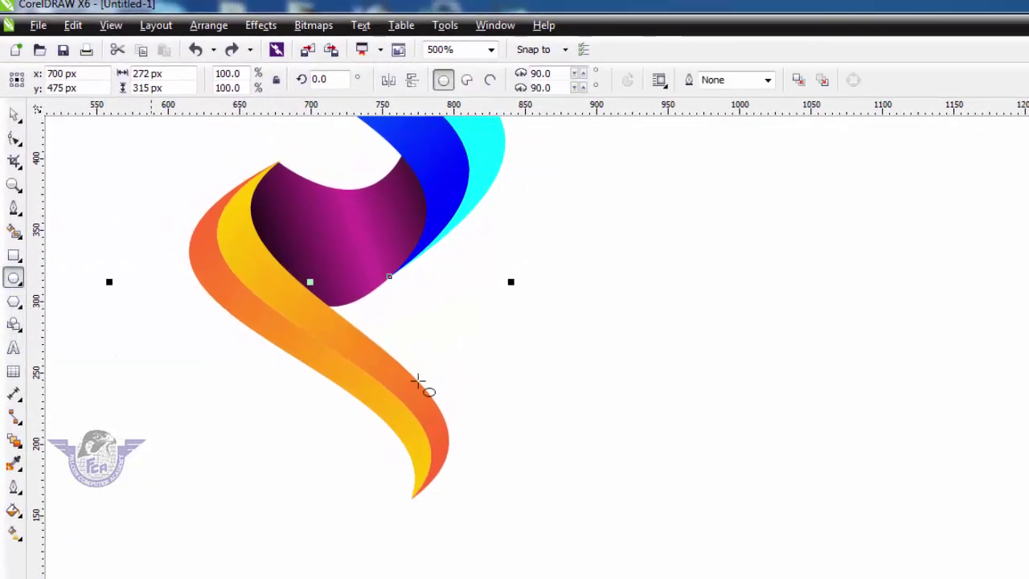
{"action": "left_click_drag", "start_coordinate": [728, 336], "coordinate": [785, 444]}
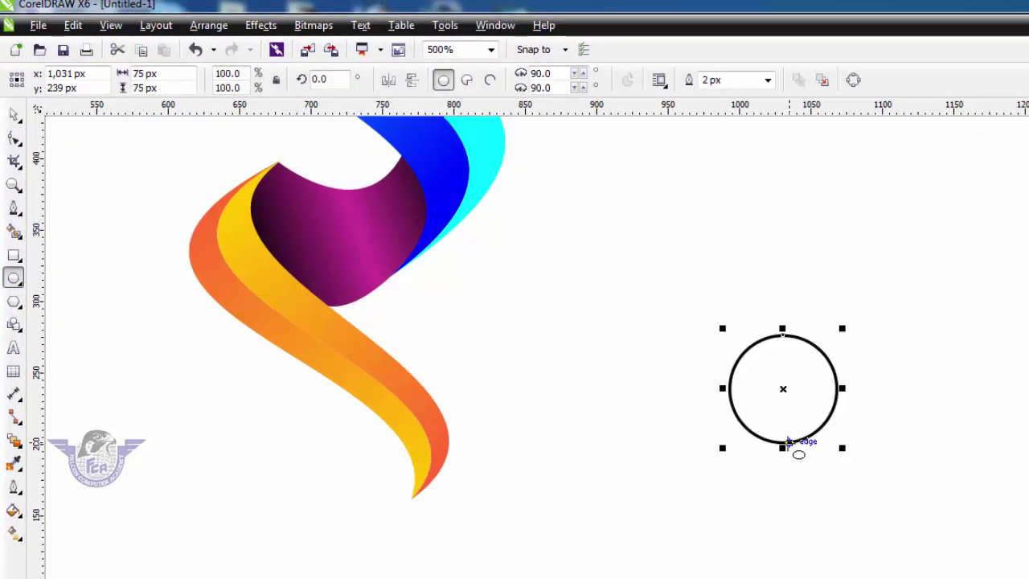
{"action": "left_click", "coordinate": [14, 115]}
- Fill the circle with a soft white-to-light-grey radial gradient
{"action": "left_click", "coordinate": [13, 533]}
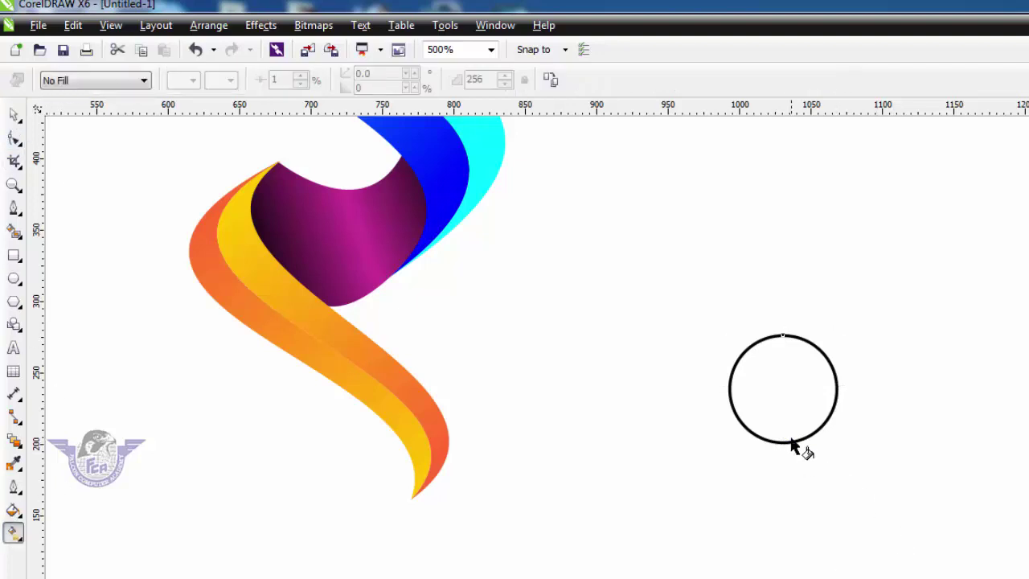
{"action": "left_click_drag", "start_coordinate": [771, 369], "coordinate": [802, 428]}
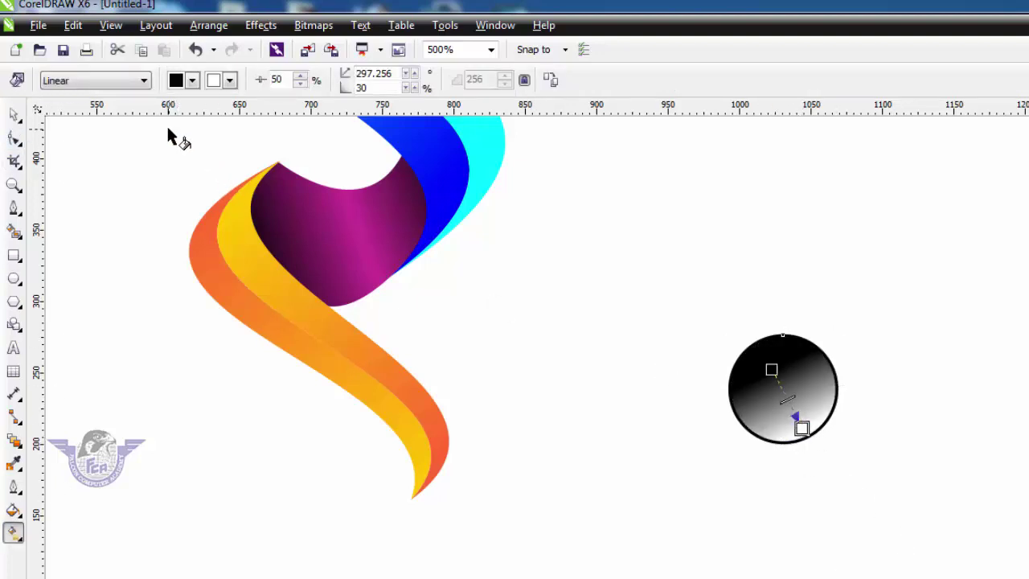
{"action": "left_click", "coordinate": [143, 80]}
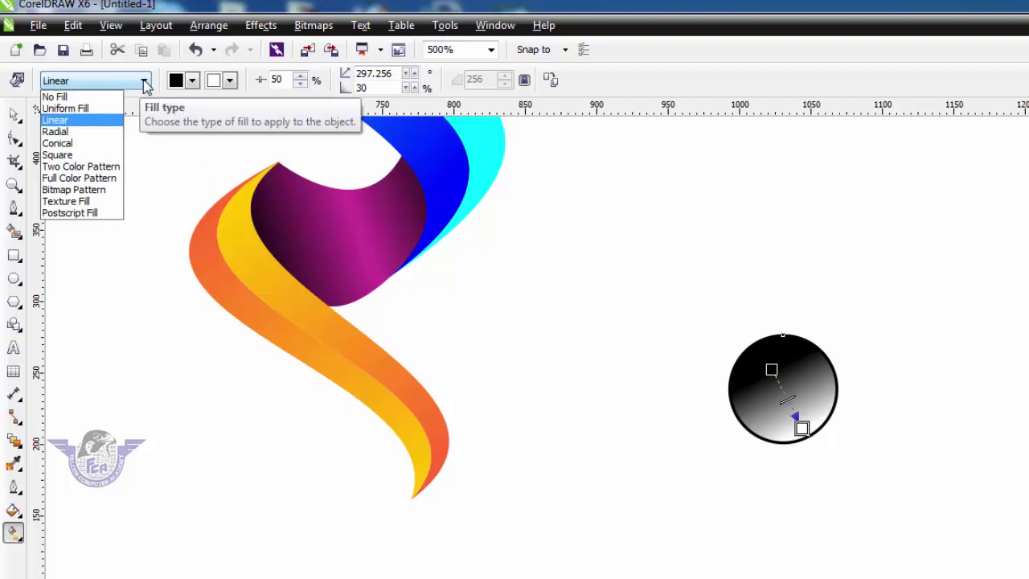
{"action": "left_click", "coordinate": [85, 133]}
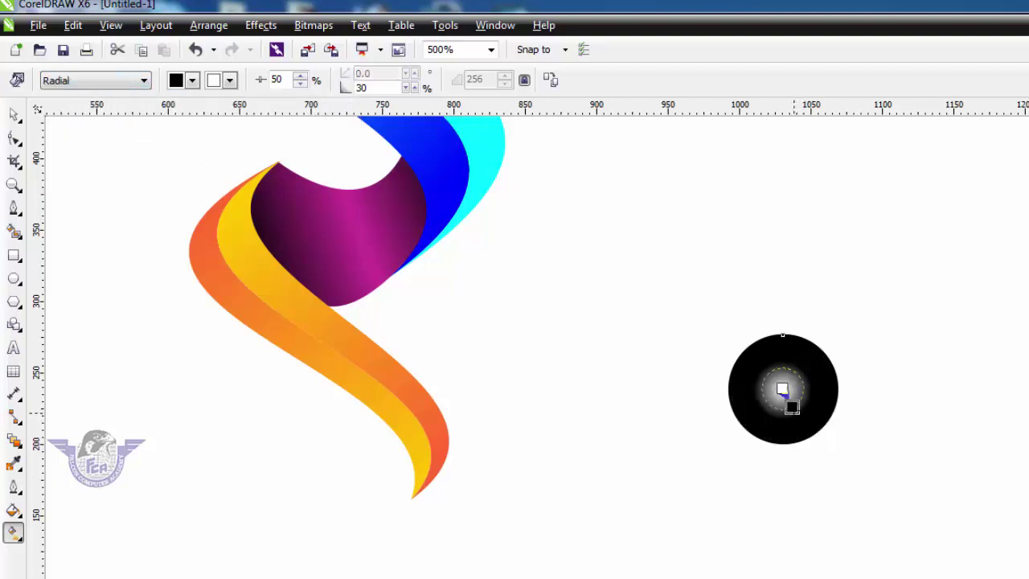
{"action": "left_click_drag", "start_coordinate": [792, 408], "coordinate": [812, 433]}
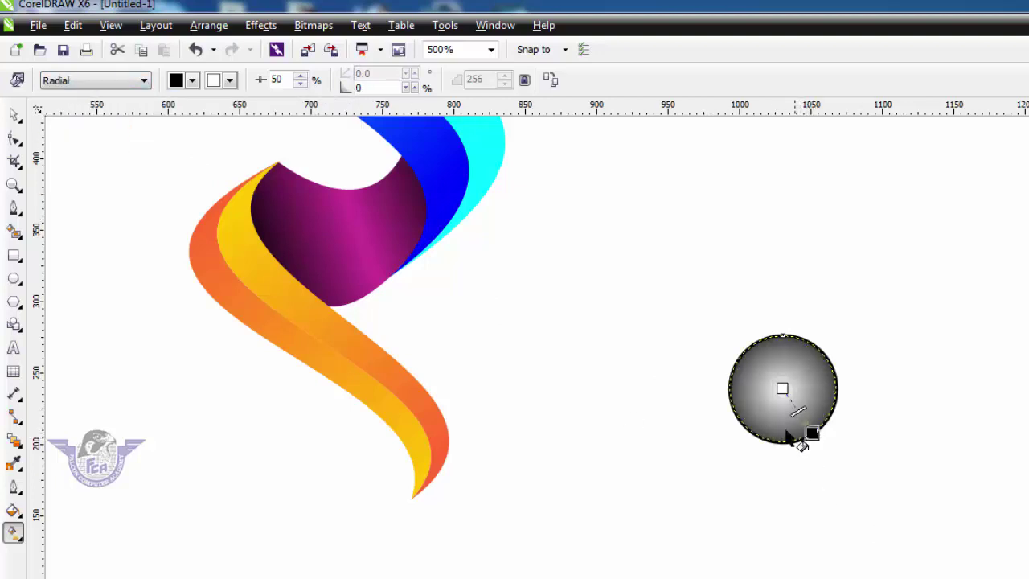
{"action": "left_click", "coordinate": [193, 81]}
{"action": "left_click", "coordinate": [216, 101]}
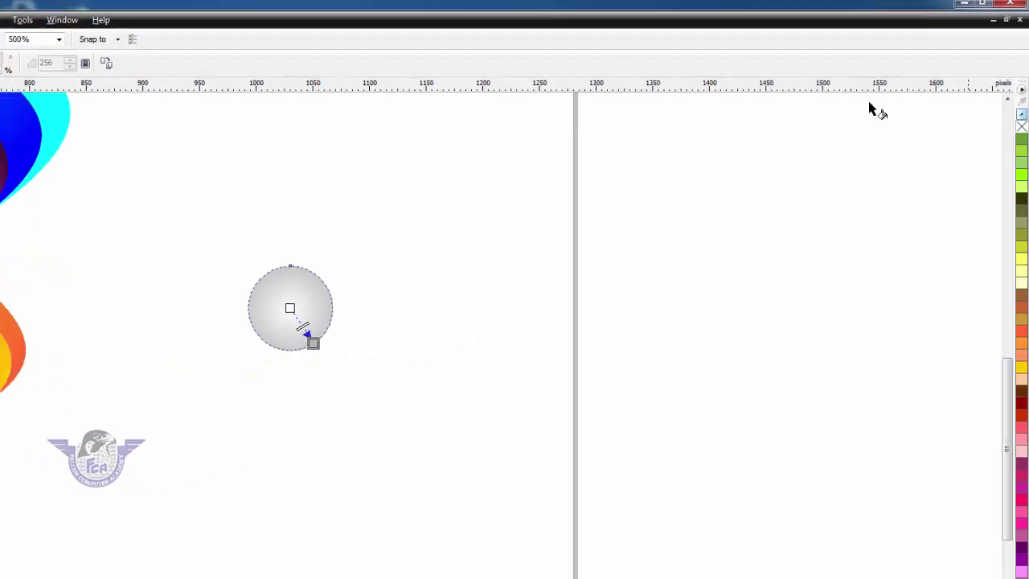
{"action": "key", "text": "space"}
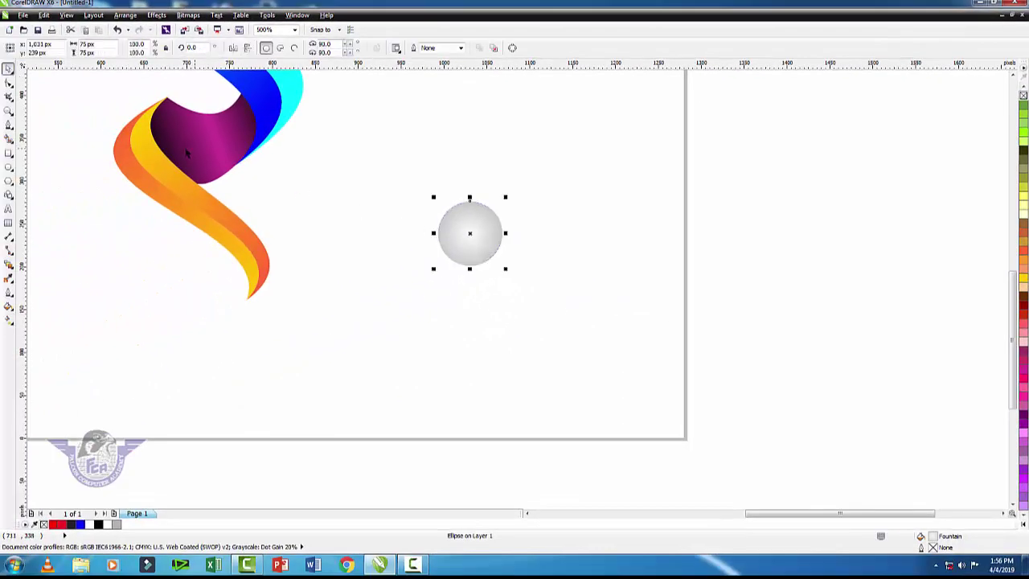
{"action": "left_click", "coordinate": [196, 153], "text": "shift"}
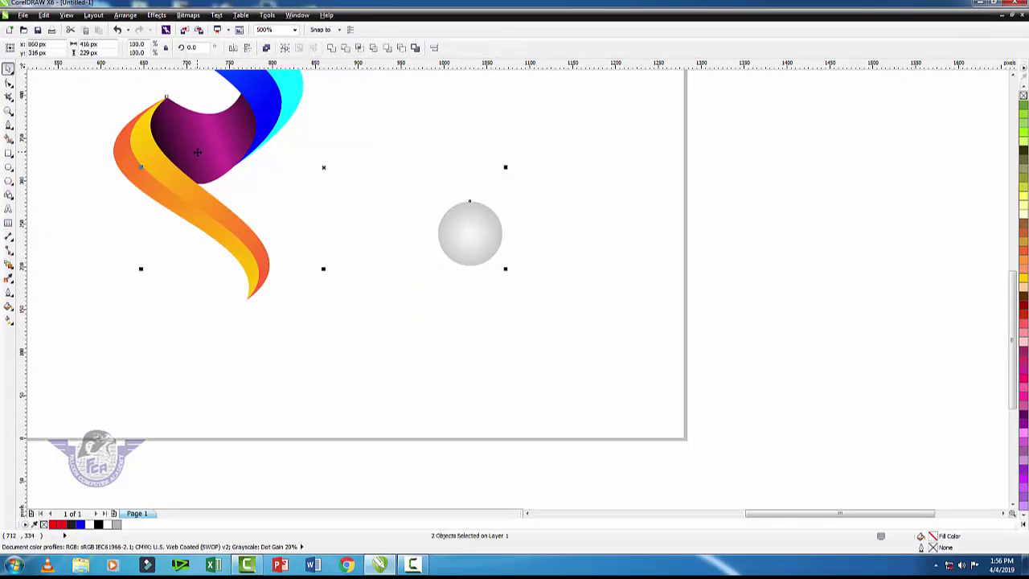
- Move the grey circle onto the magenta connector and enlarge it to about 84 px
{"action": "left_click", "coordinate": [273, 201]}
{"action": "mouse_move", "coordinate": [452, 237]}
{"action": "left_mouse_down"}
{"action": "mouse_move", "coordinate": [186, 142]}
{"action": "mouse_move", "coordinate": [208, 143]}
{"action": "left_mouse_up"}
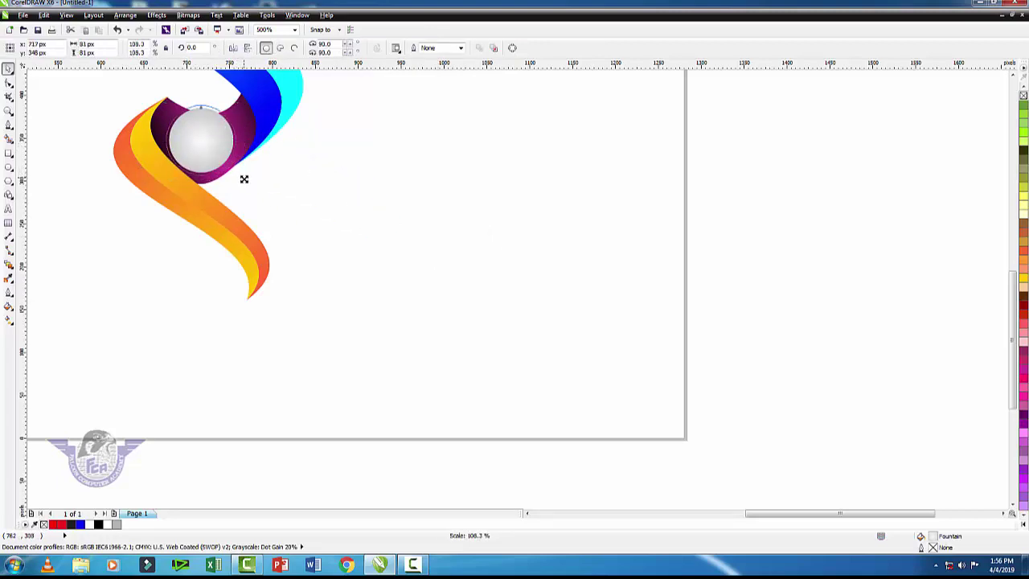
{"action": "mouse_move", "coordinate": [237, 175]}
{"action": "left_mouse_down"}
{"action": "mouse_move", "coordinate": [245, 182]}
{"action": "mouse_move", "coordinate": [223, 153]}
{"action": "left_mouse_up"}
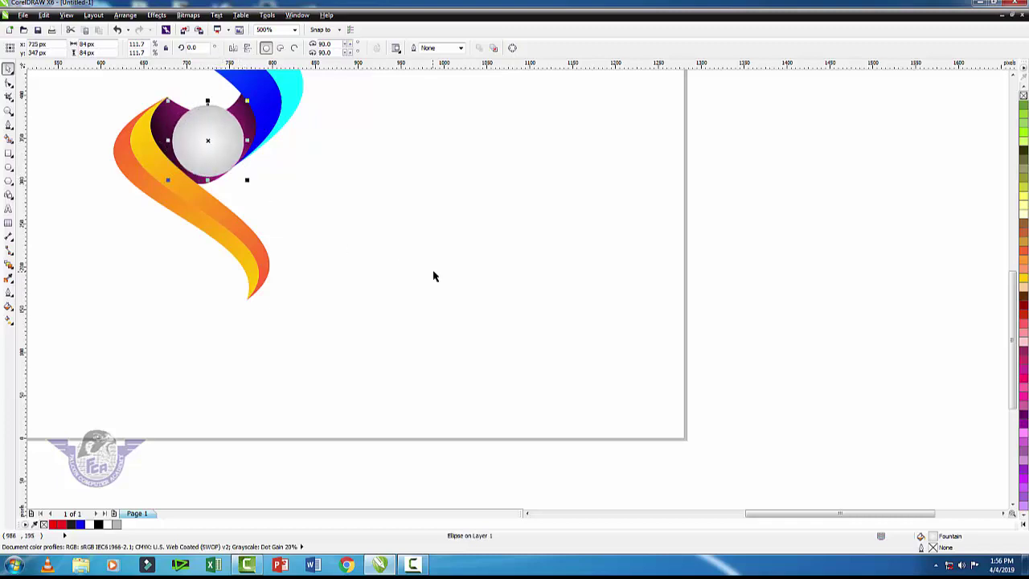
{"action": "key", "text": "shift+F4"}
{"action": "left_click", "coordinate": [387, 250]}
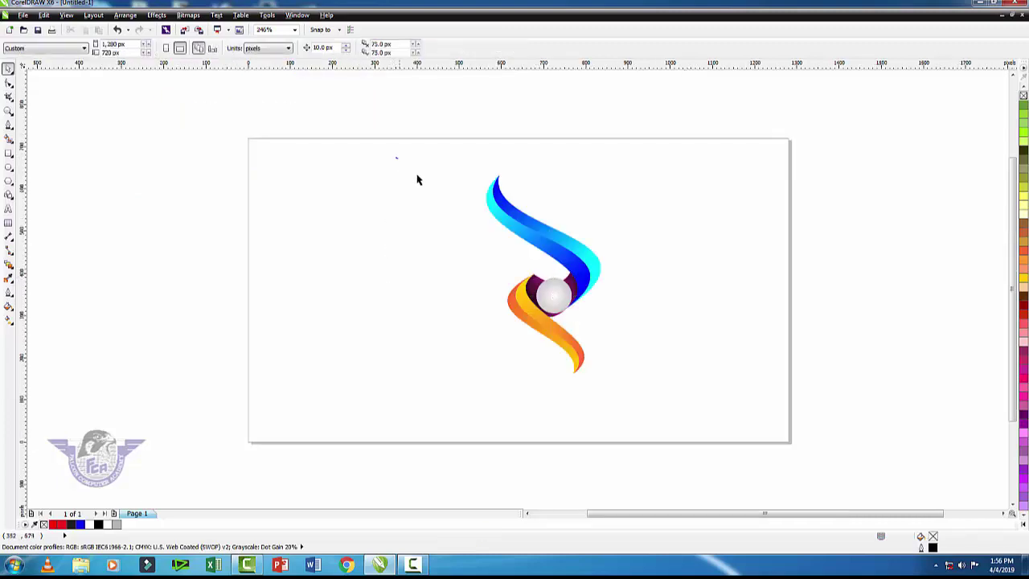
{"action": "left_click_drag", "start_coordinate": [396, 158], "coordinate": [636, 426]}
{"action": "left_click", "coordinate": [334, 314]}
- Type 'FCA' beside the logo, set it in Arial Black, and scale it down
{"action": "left_click", "coordinate": [9, 208]}
{"action": "left_click", "coordinate": [305, 236]}
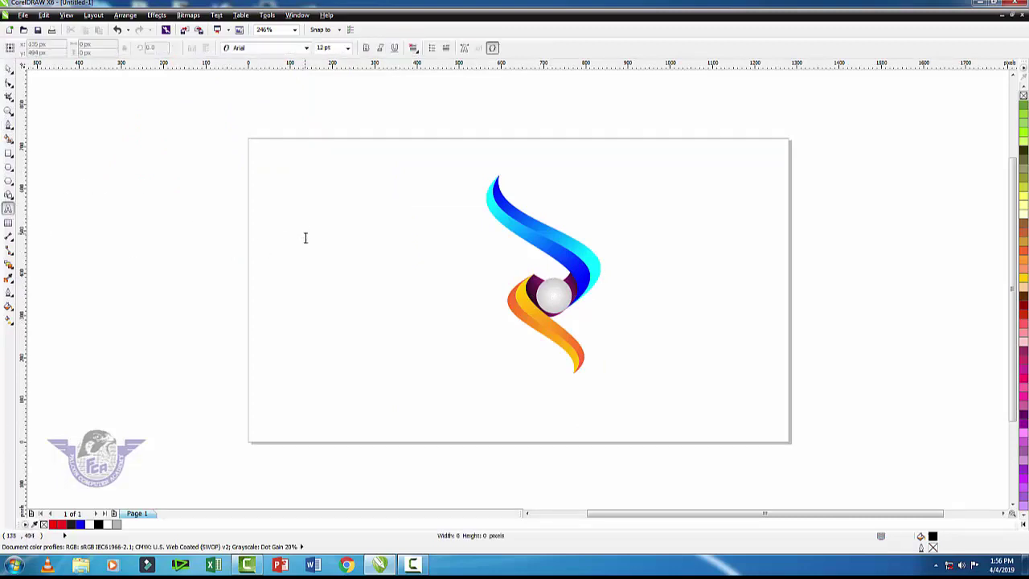
{"action": "type", "text": "FCA"}
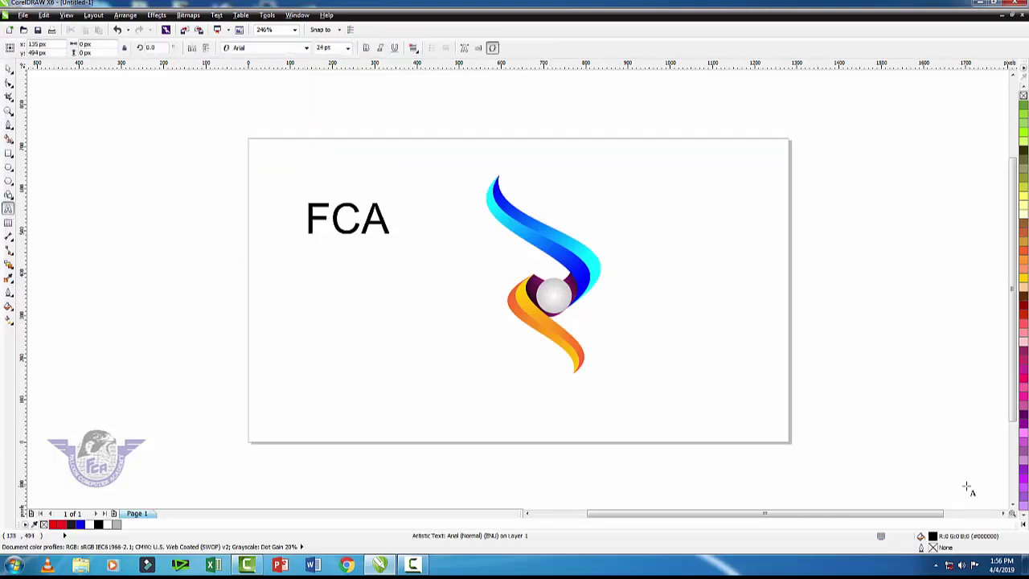
{"action": "left_click", "coordinate": [316, 211]}
{"action": "left_click", "coordinate": [10, 69]}
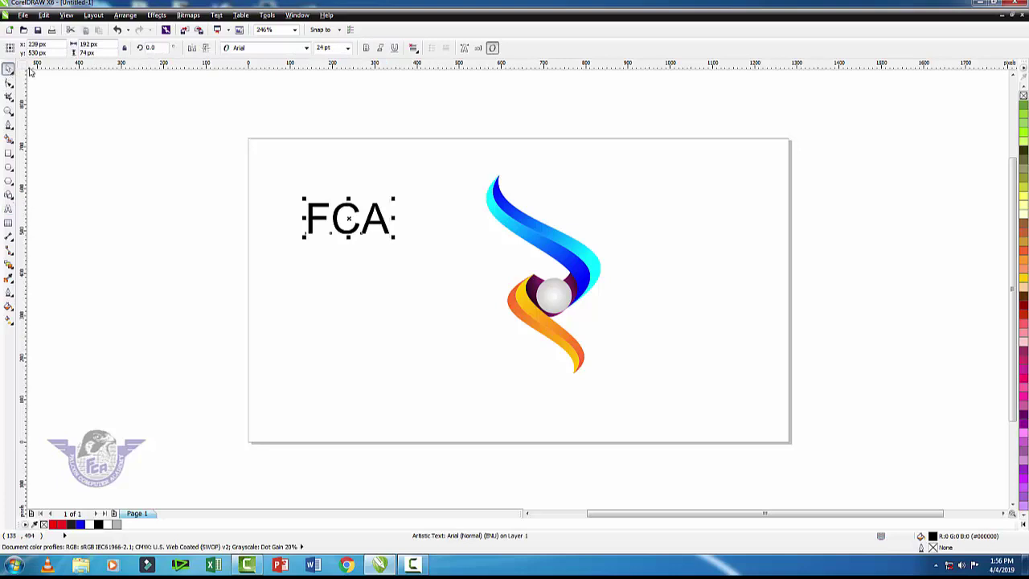
{"action": "left_click", "coordinate": [305, 49]}
{"action": "left_click", "coordinate": [255, 124]}
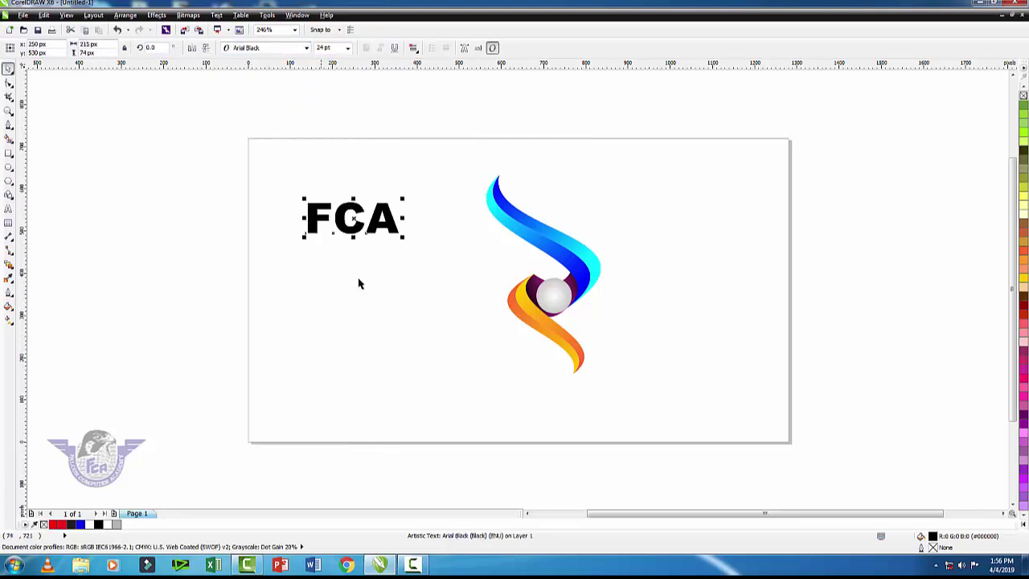
{"action": "left_click_drag", "start_coordinate": [402, 239], "coordinate": [376, 228]}
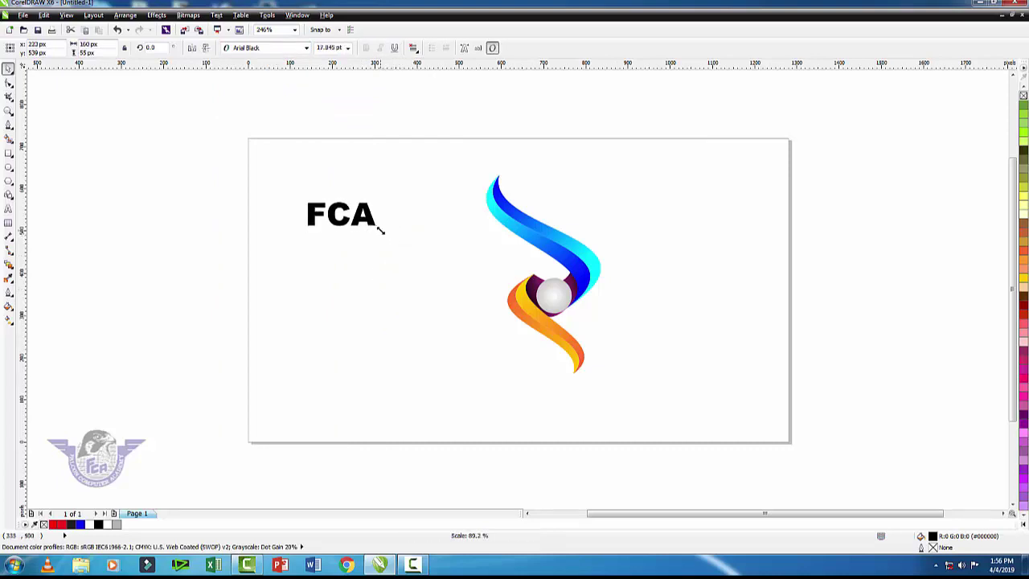
- Centre the FCA text on the logo (C, E) and shrink it to fit inside the sphere
{"action": "left_click", "coordinate": [555, 302], "text": "shift"}
{"action": "key", "text": "c"}
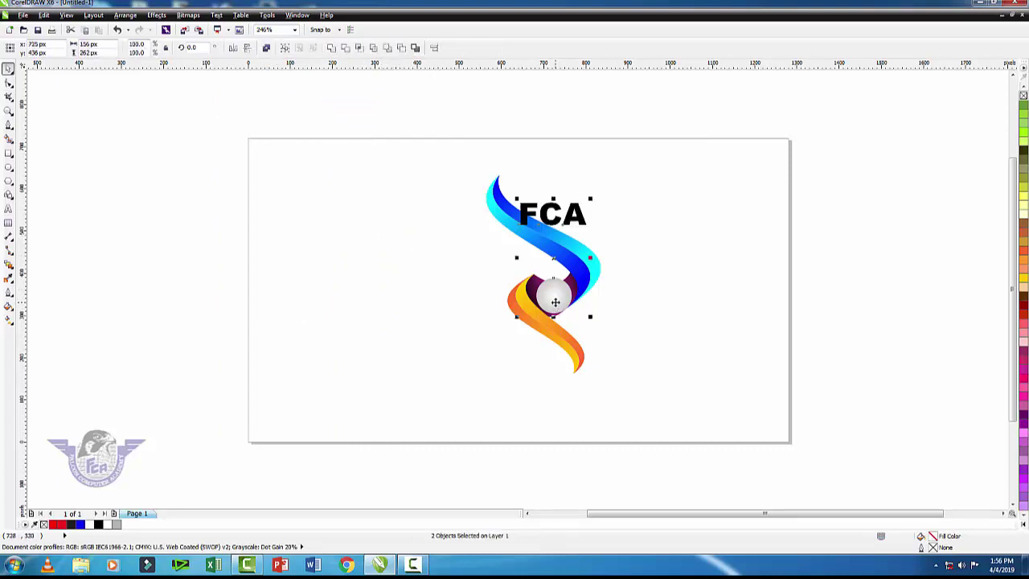
{"action": "key", "text": "e"}
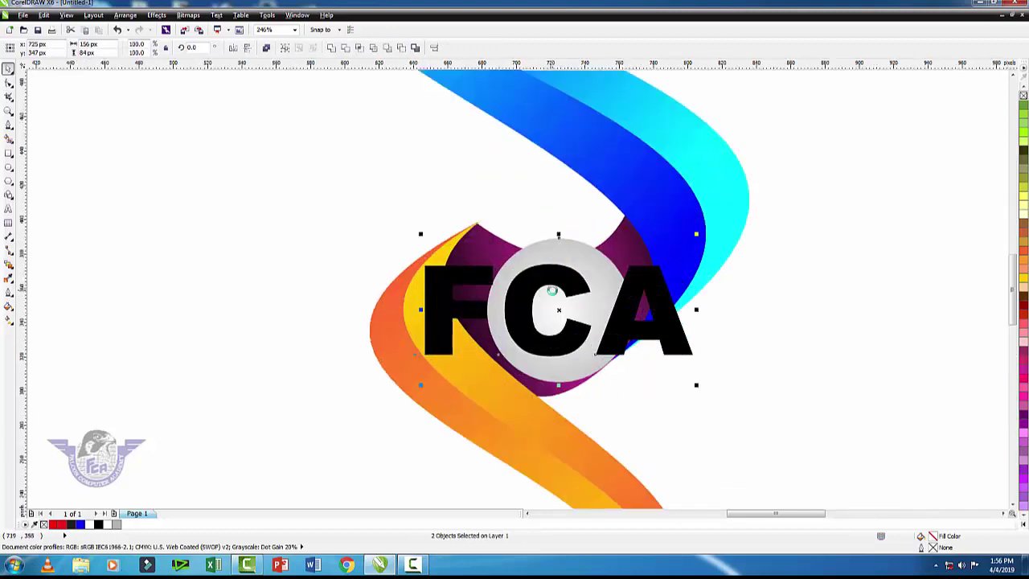
{"action": "scroll", "coordinate": [553, 293], "scroll_direction": "up", "scroll_amount": 3}
{"action": "scroll", "coordinate": [553, 291], "scroll_direction": "up", "scroll_amount": 2}
{"action": "left_click", "coordinate": [8, 208]}
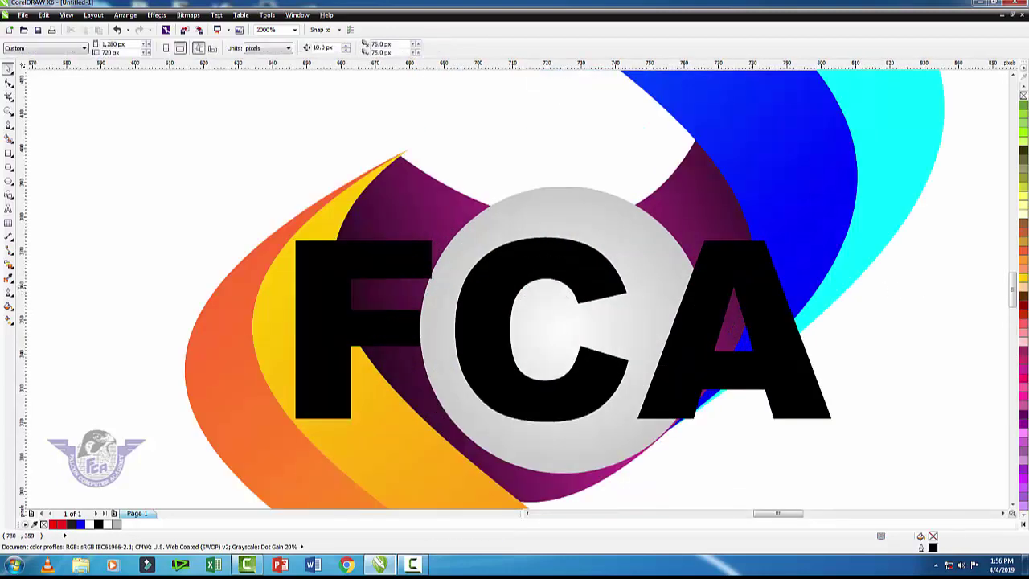
{"action": "left_click", "coordinate": [9, 69]}
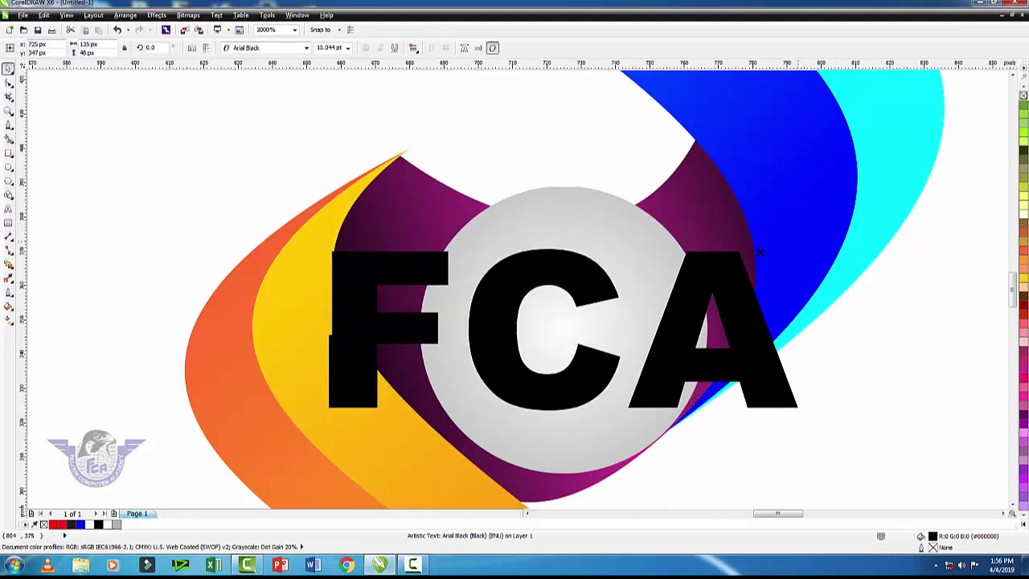
{"action": "left_click_drag", "start_coordinate": [819, 236], "coordinate": [685, 290]}
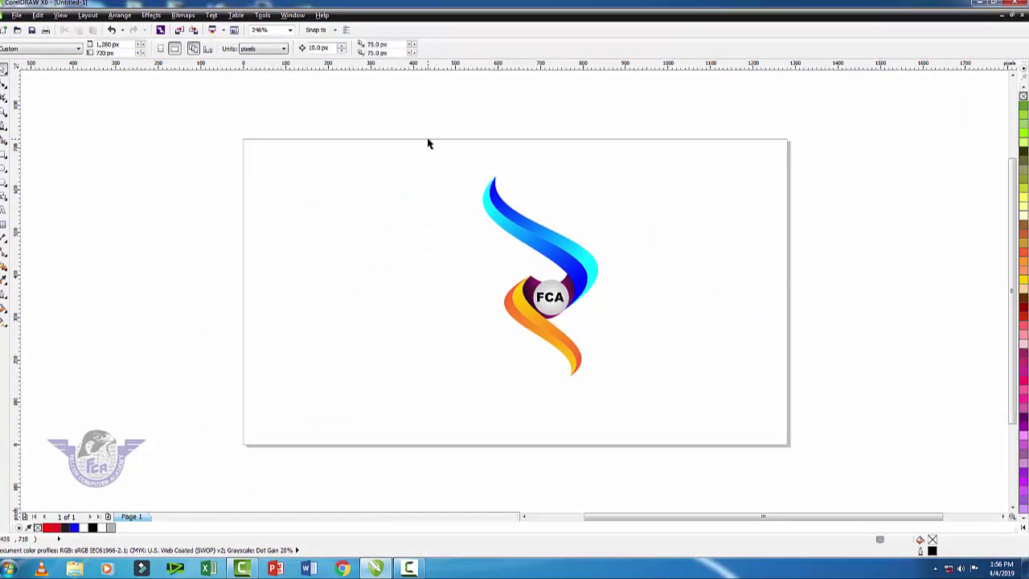
{"action": "left_click_drag", "start_coordinate": [428, 139], "coordinate": [450, 178]}
{"action": "left_click_drag", "start_coordinate": [398, 148], "coordinate": [655, 410]}
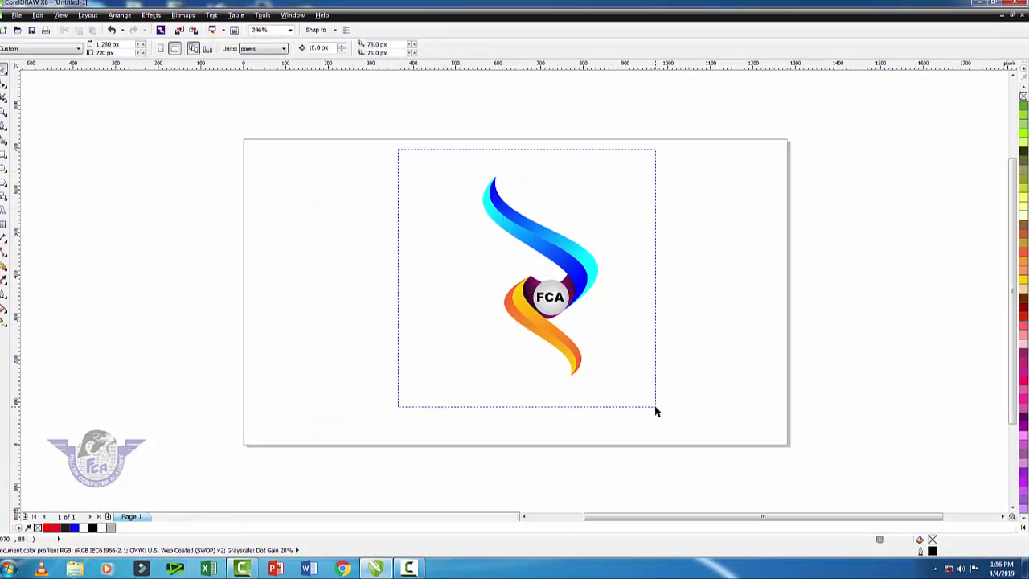
{"action": "left_click", "coordinate": [396, 326]}
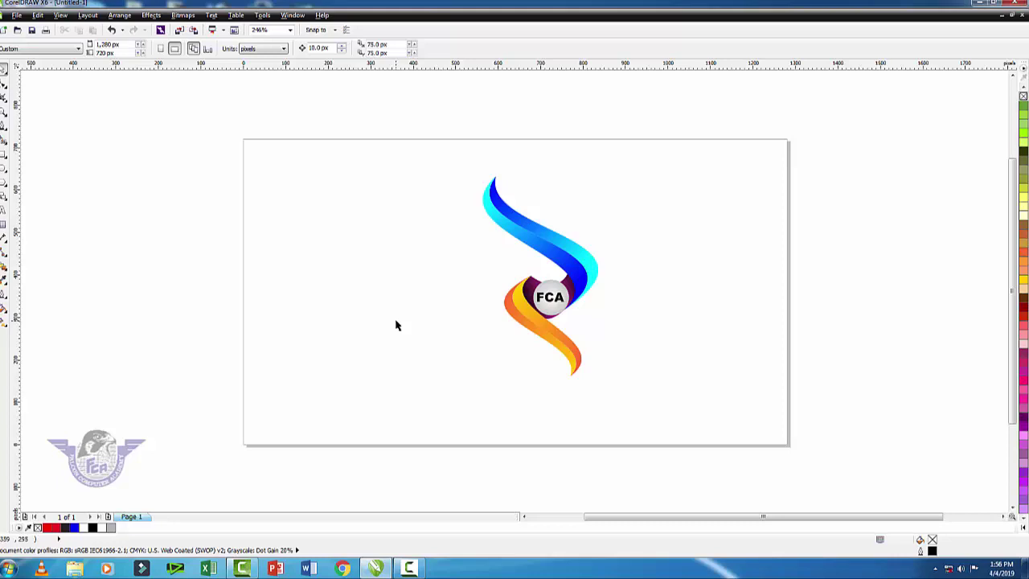